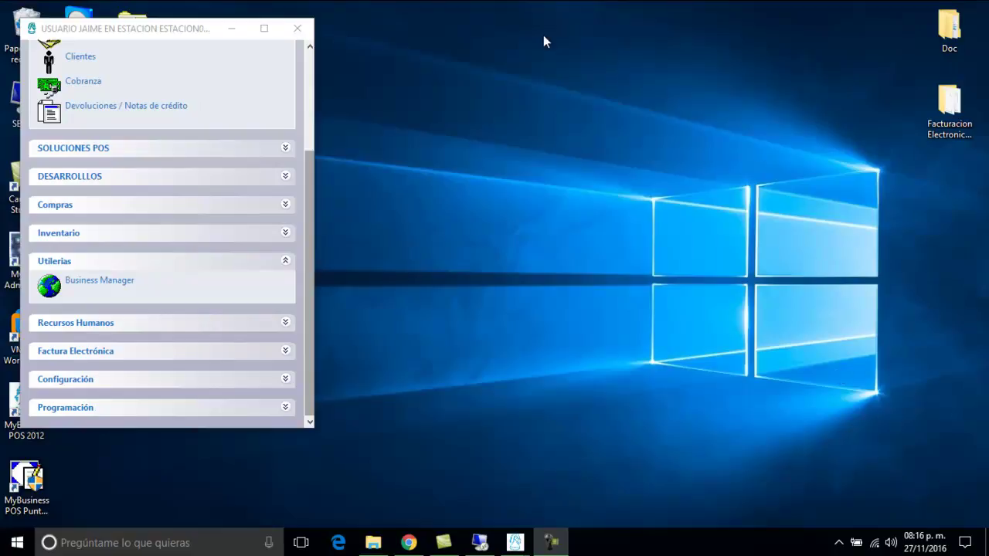
Open the customer registration form and enter the customer's first name as search text in the customer key field with the on-screen keyboard.
{"action": "left_click_drag", "start_coordinate": [308, 166], "coordinate": [308, 107]}
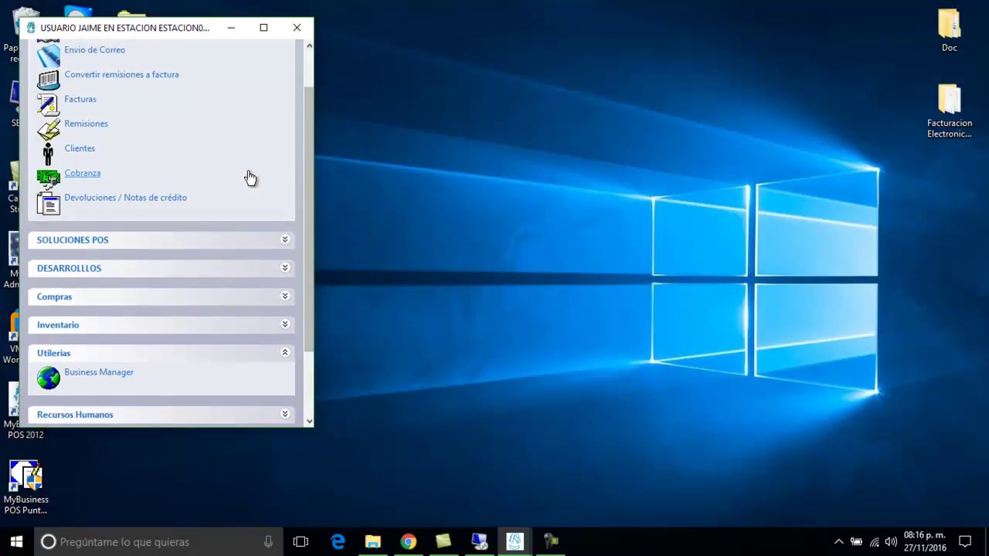
{"action": "left_click", "coordinate": [83, 152]}
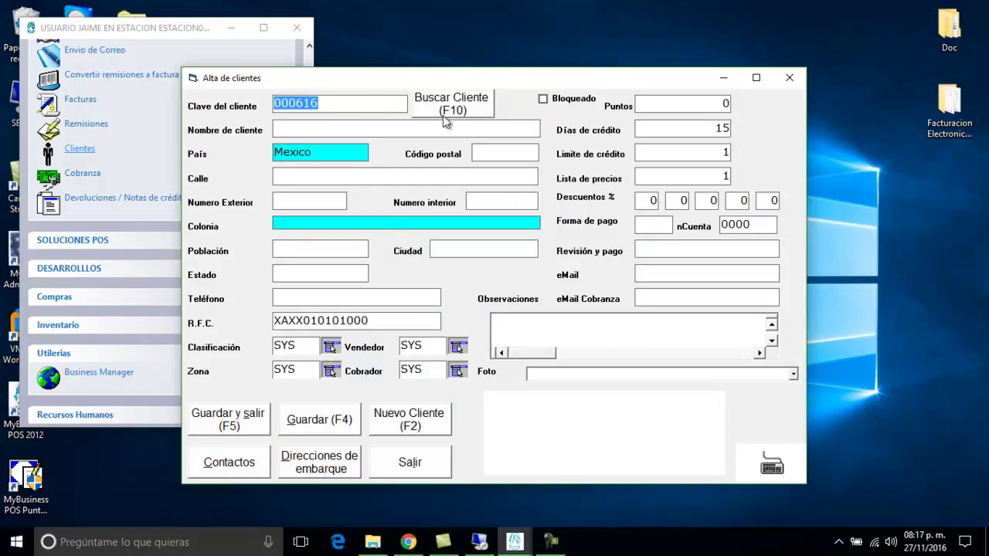
{"action": "left_click", "coordinate": [767, 472]}
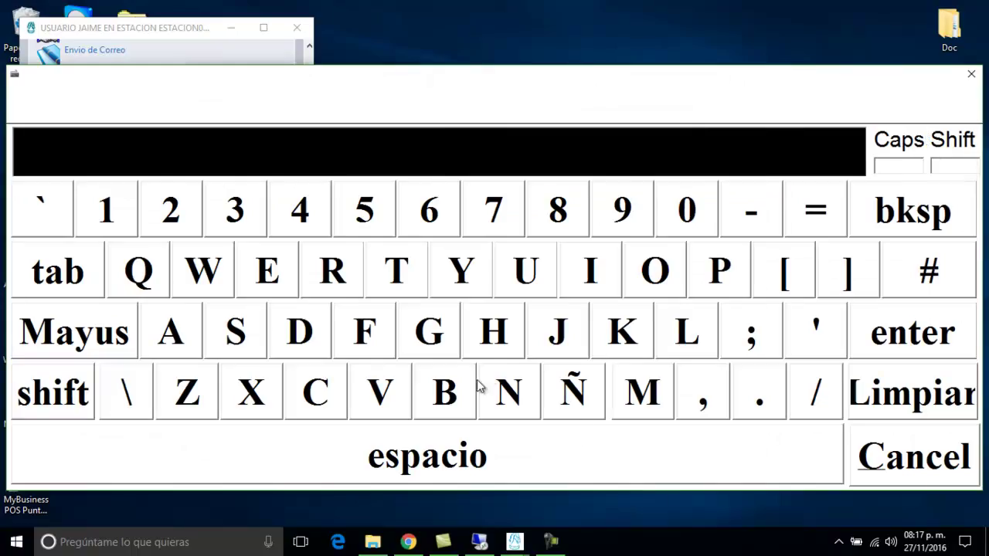
{"action": "left_click", "coordinate": [535, 340]}
{"action": "left_click", "coordinate": [198, 352]}
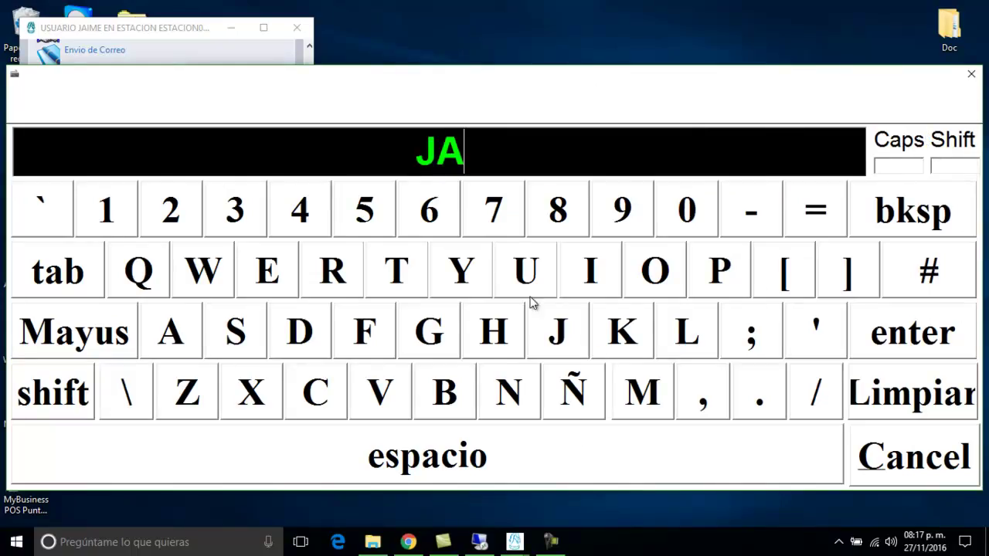
{"action": "left_click", "coordinate": [581, 273]}
{"action": "left_click", "coordinate": [629, 378]}
{"action": "left_click", "coordinate": [271, 279]}
{"action": "left_click", "coordinate": [884, 335]}
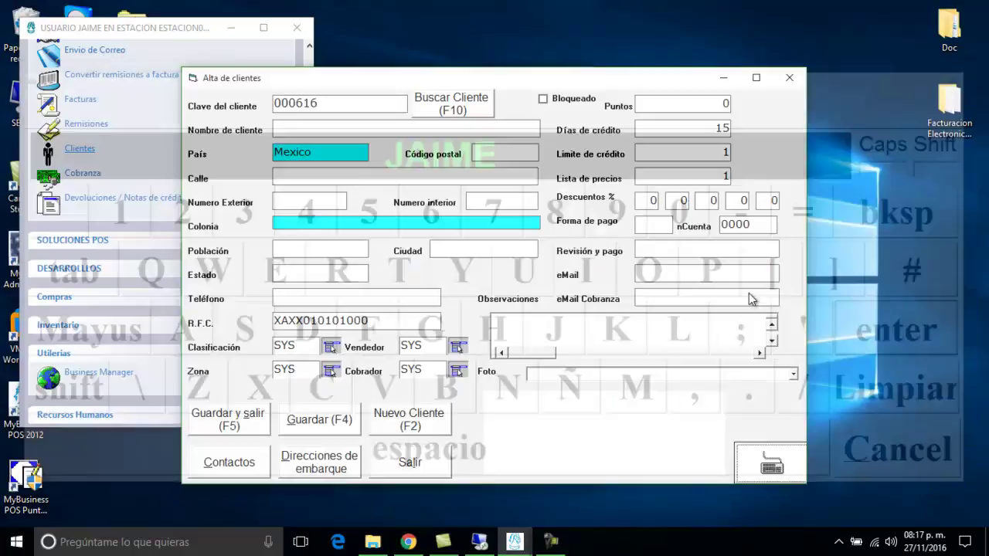
Search the customers by the entered name and load the last record in the results.
{"action": "left_click", "coordinate": [449, 108]}
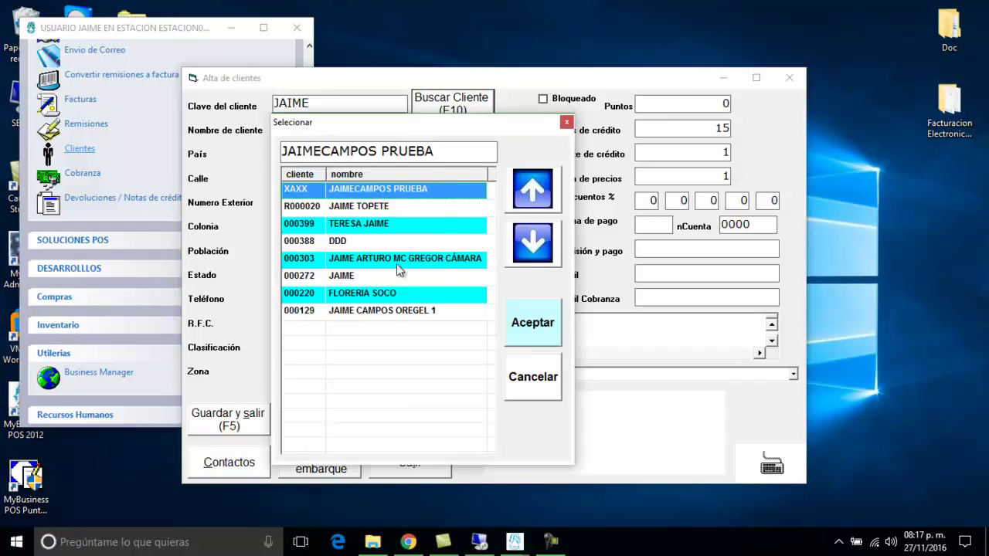
{"action": "left_click", "coordinate": [398, 314]}
{"action": "left_click", "coordinate": [514, 320]}
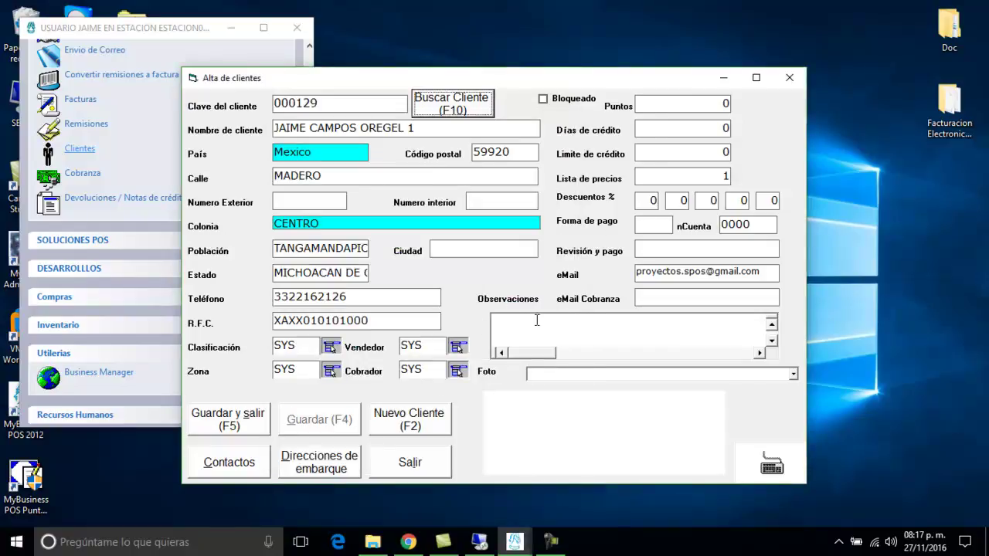
Start a blank customer record, go through its payment method, credit days and credit limit fields, and exit abandoning the changes.
{"action": "left_click", "coordinate": [426, 430]}
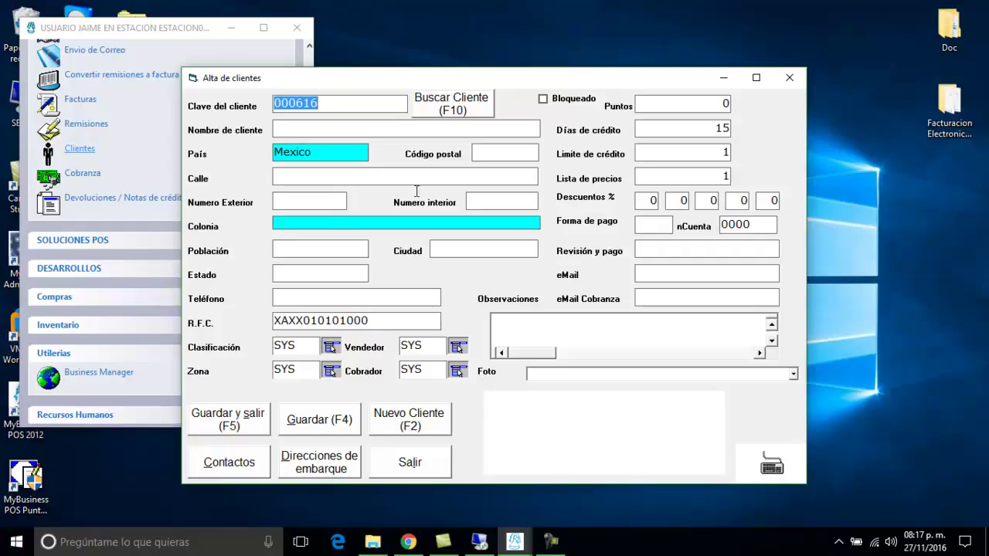
{"action": "left_click", "coordinate": [646, 226]}
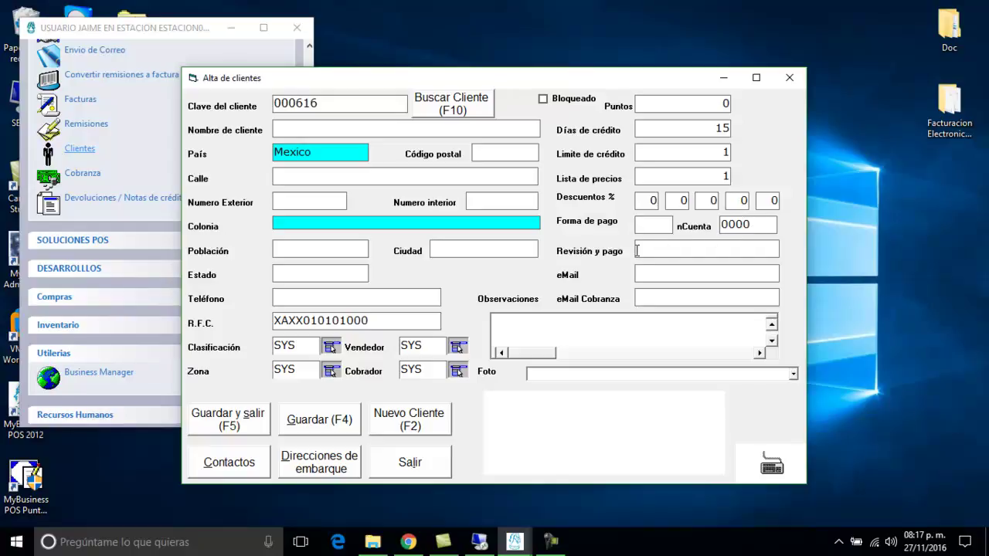
{"action": "left_click", "coordinate": [706, 128]}
{"action": "left_click", "coordinate": [709, 153]}
{"action": "left_click", "coordinate": [412, 462]}
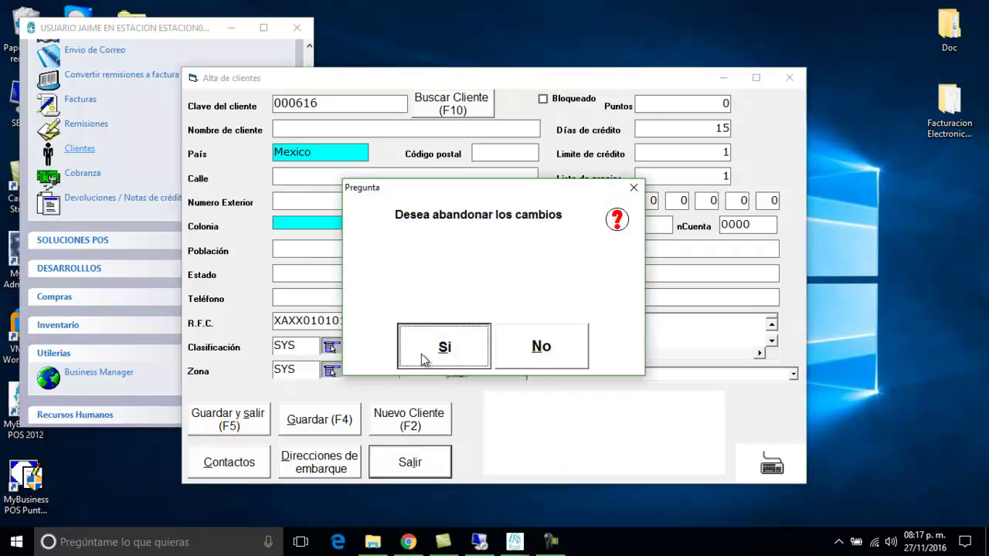
{"action": "left_click", "coordinate": [421, 354]}
Open the electronic invoice administrator from the Factura Electrónica section and select the $3.00 invoice in the list.
{"action": "scroll", "coordinate": [144, 329], "scroll_direction": "down", "scroll_amount": 2}
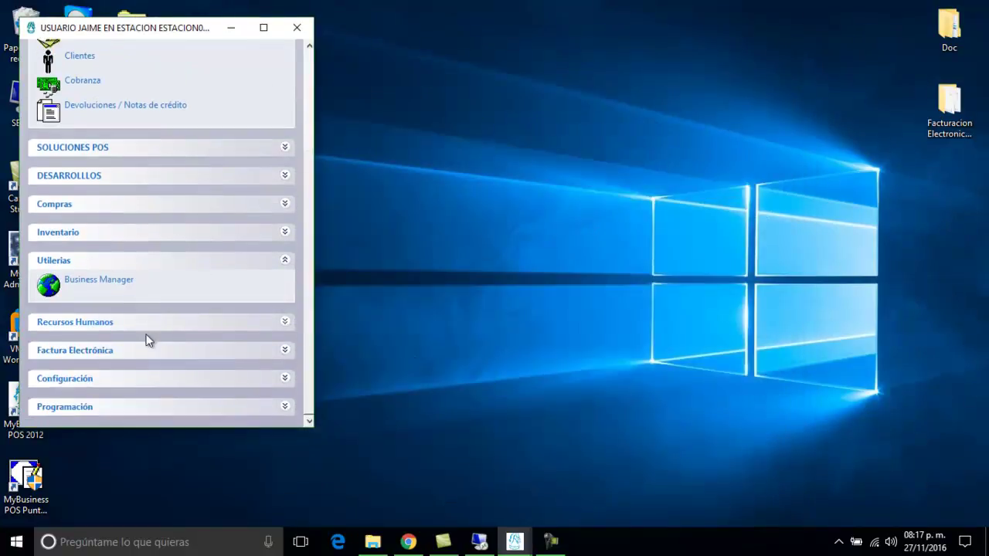
{"action": "left_click", "coordinate": [149, 354]}
{"action": "left_click", "coordinate": [130, 395]}
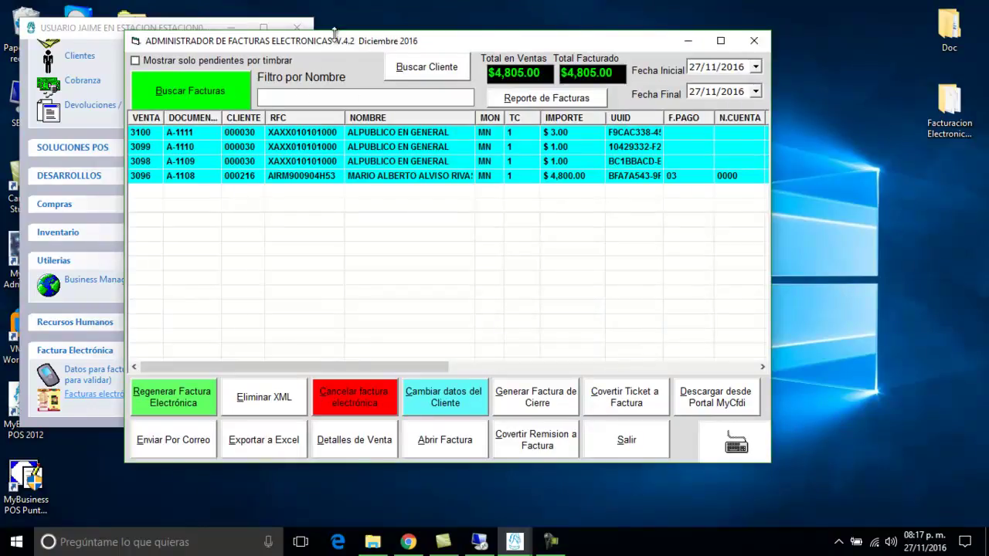
{"action": "left_click_drag", "start_coordinate": [337, 45], "coordinate": [347, 43]}
{"action": "left_click", "coordinate": [320, 144]}
{"action": "left_click", "coordinate": [325, 159]}
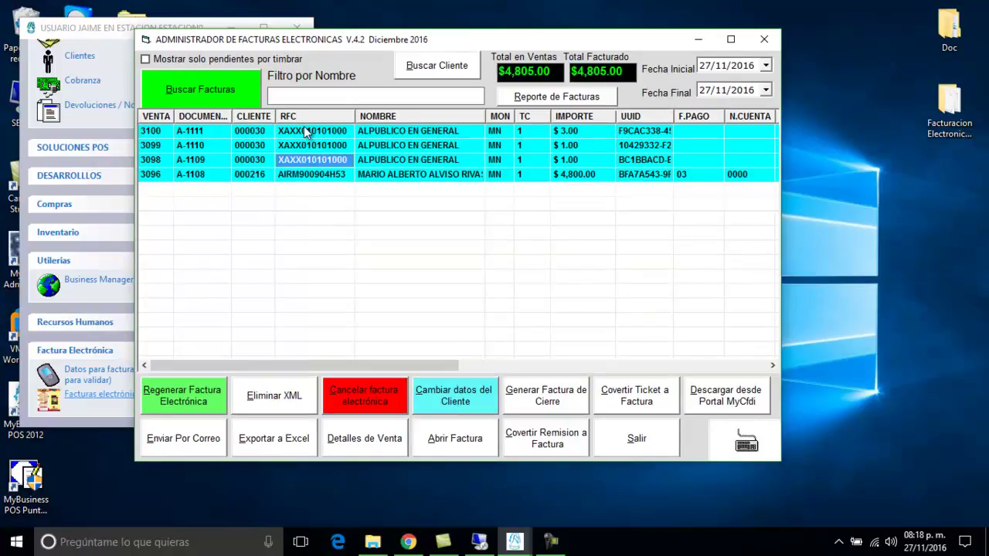
{"action": "left_click", "coordinate": [306, 133]}
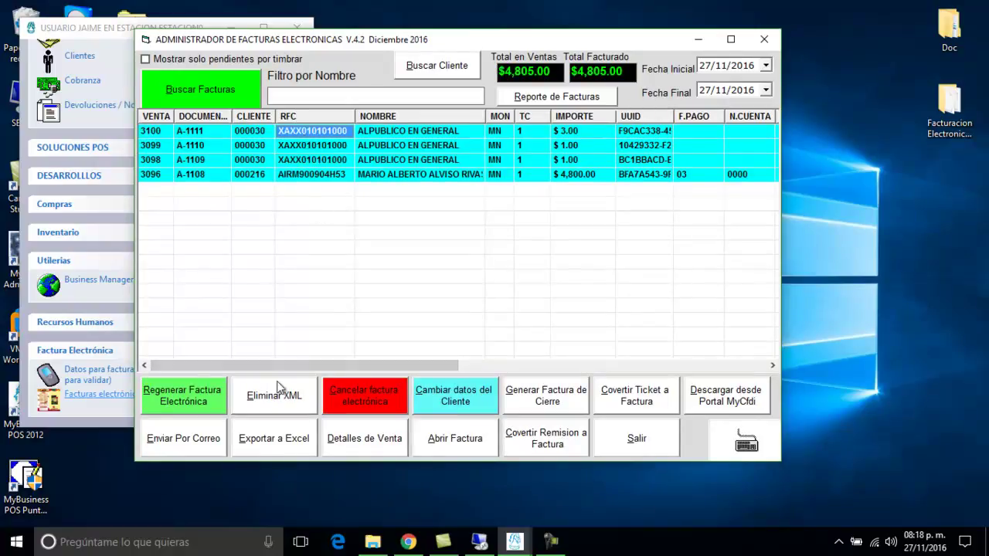
Enter ALP in the invoice list's name filter using the on-screen keyboard.
{"action": "left_click", "coordinate": [370, 99]}
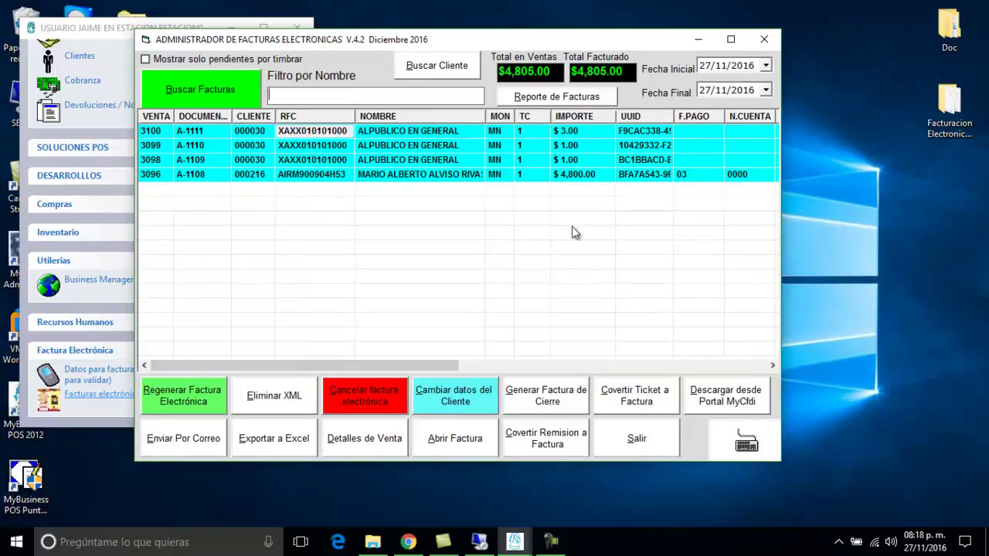
{"action": "left_click", "coordinate": [746, 444]}
{"action": "left_click", "coordinate": [171, 333]}
{"action": "left_click", "coordinate": [702, 346]}
{"action": "left_click", "coordinate": [726, 293]}
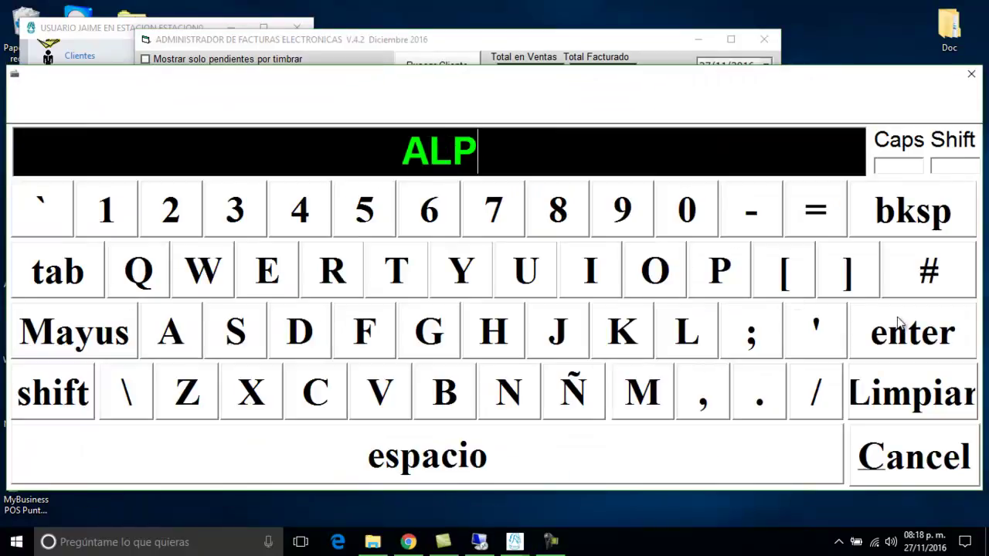
{"action": "left_click", "coordinate": [896, 323]}
Look up the filter text, choose the customer ALPUBLICO EN GENERAL, and search that customer's invoices.
{"action": "left_click", "coordinate": [446, 75]}
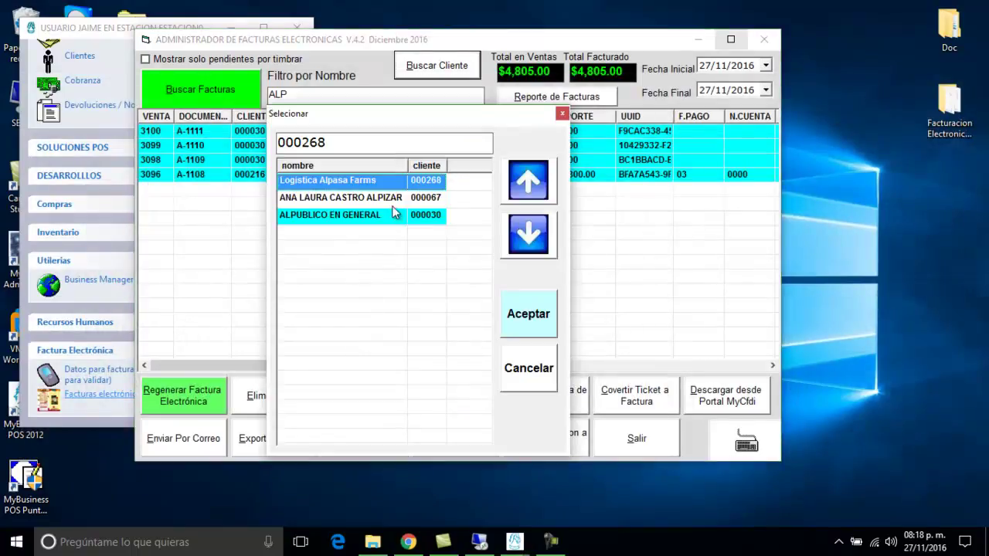
{"action": "left_click", "coordinate": [351, 216]}
{"action": "left_click", "coordinate": [514, 301]}
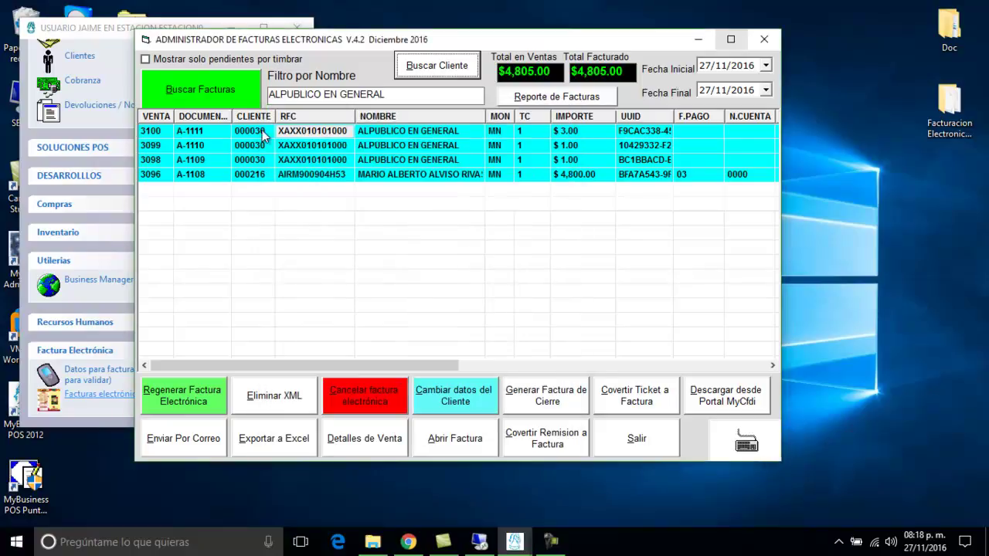
{"action": "left_click", "coordinate": [214, 95]}
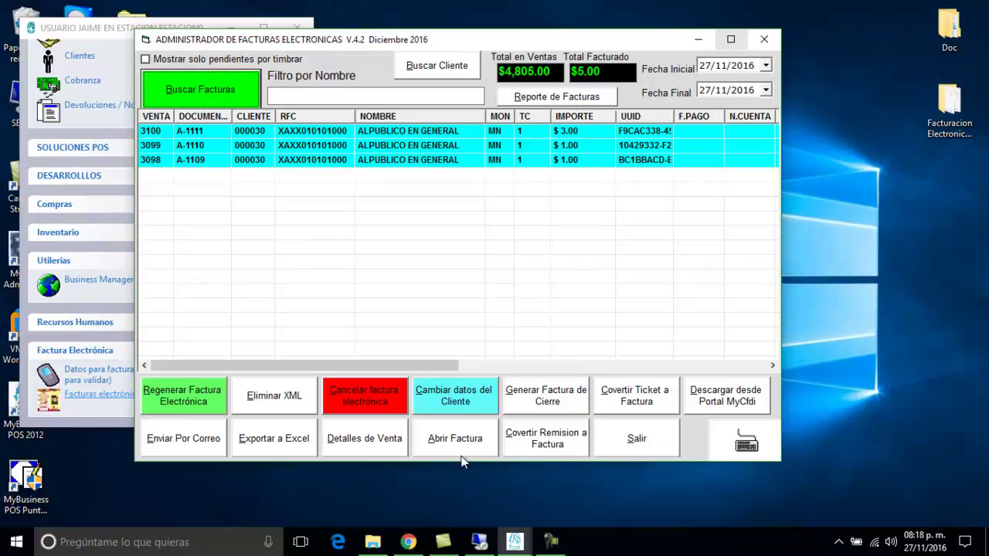
Export the filtered invoice list to Excel, view the workbook, and close it.
{"action": "left_click", "coordinate": [284, 440]}
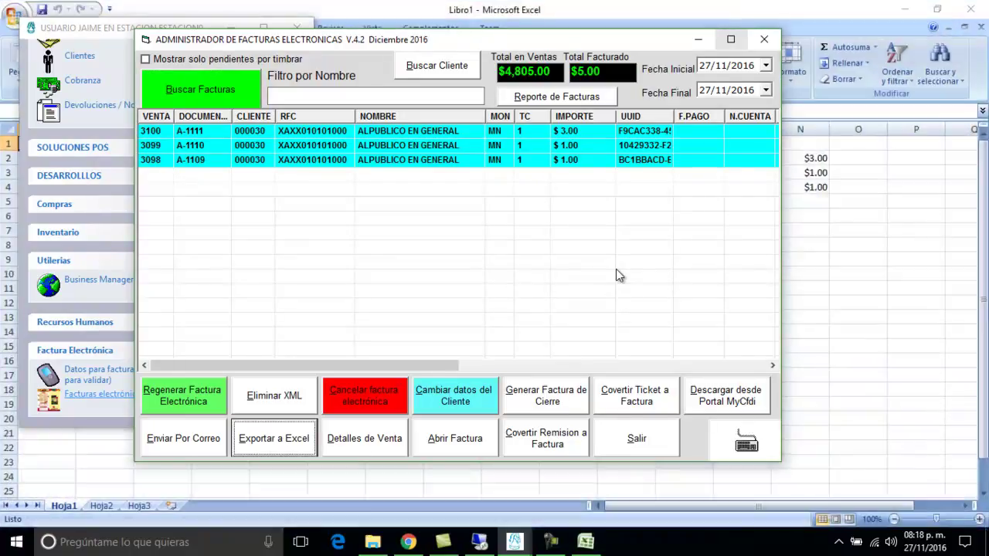
{"action": "left_click", "coordinate": [802, 11]}
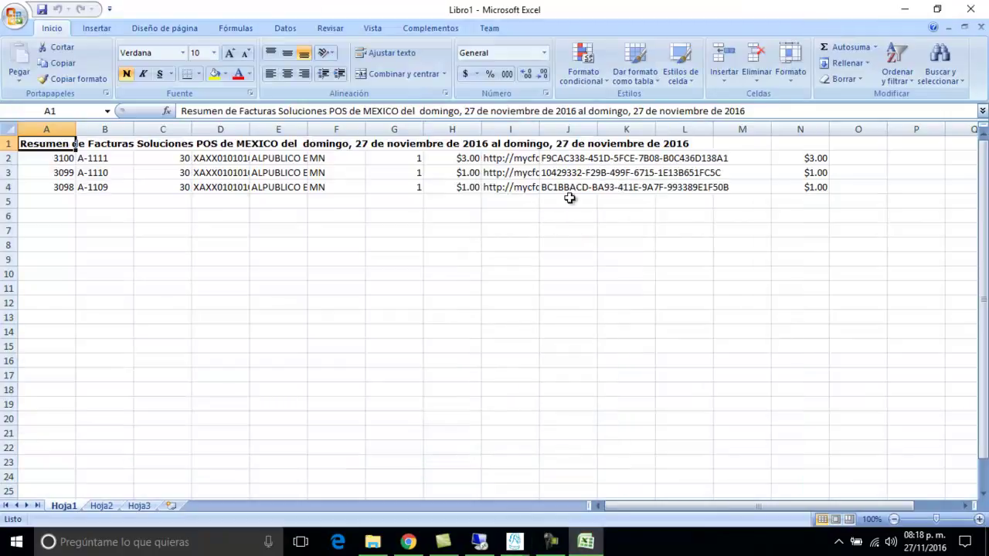
{"action": "left_click", "coordinate": [966, 11]}
{"action": "left_click", "coordinate": [495, 307]}
Open the MyCfdi portal download page for the $3.00 invoice, and return to the invoice administrator.
{"action": "left_click", "coordinate": [334, 135]}
{"action": "left_click", "coordinate": [717, 408]}
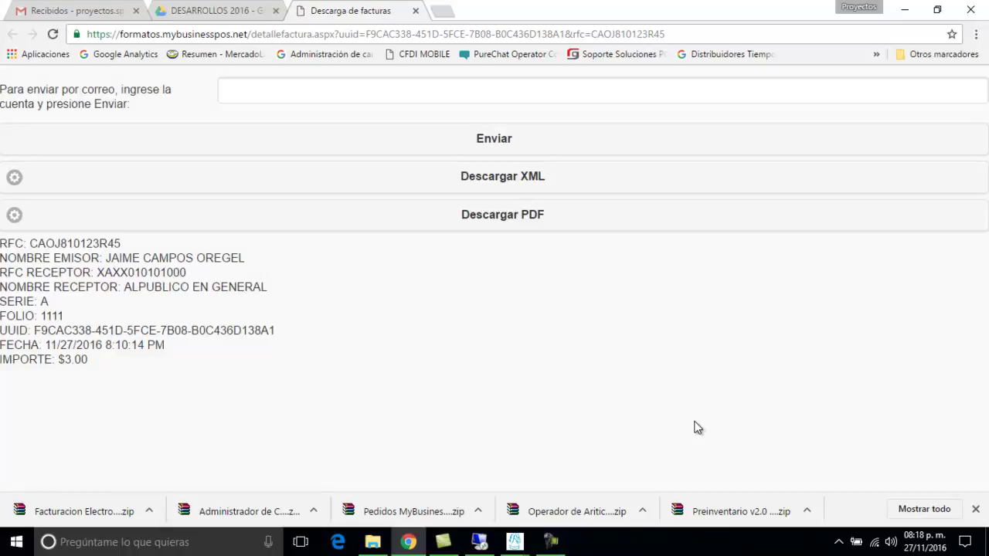
{"action": "left_click", "coordinate": [905, 10]}
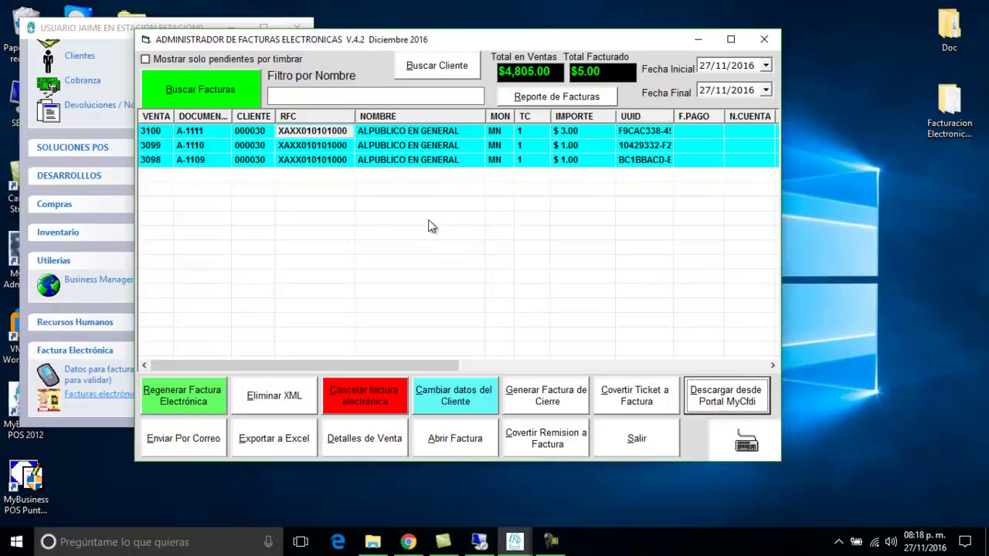
View the sale details report of the $3.00 invoice enlarged to full screen, and close it.
{"action": "left_click", "coordinate": [324, 152]}
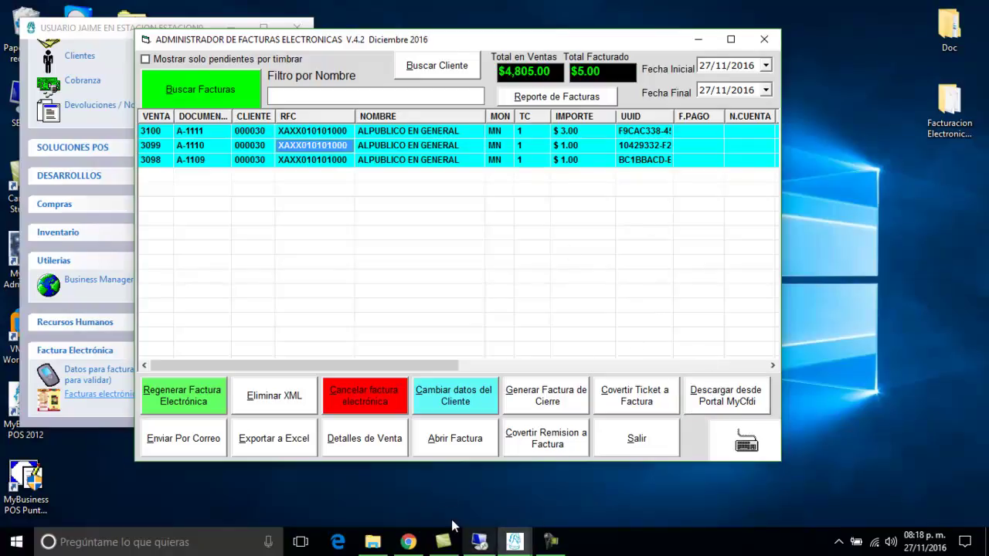
{"action": "left_click", "coordinate": [306, 130]}
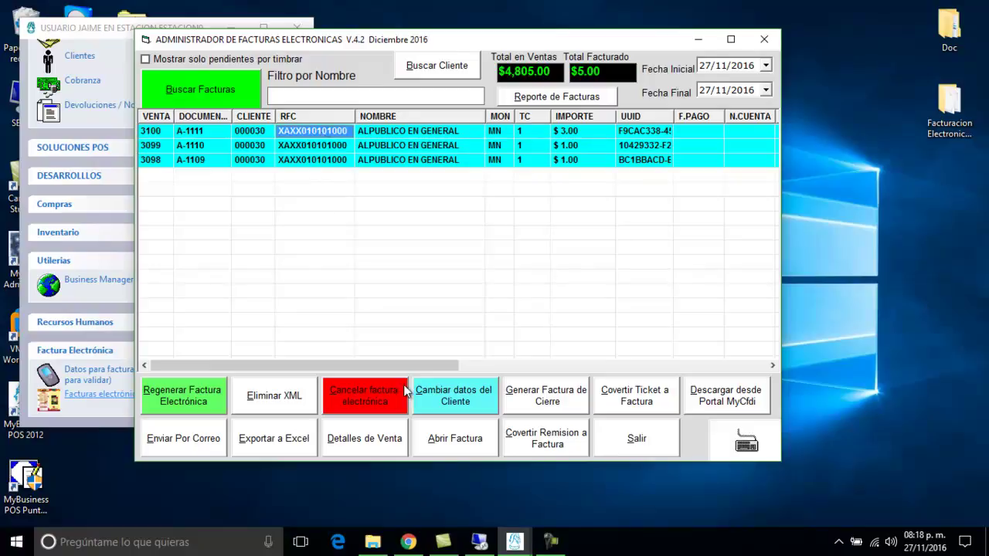
{"action": "left_click", "coordinate": [374, 432]}
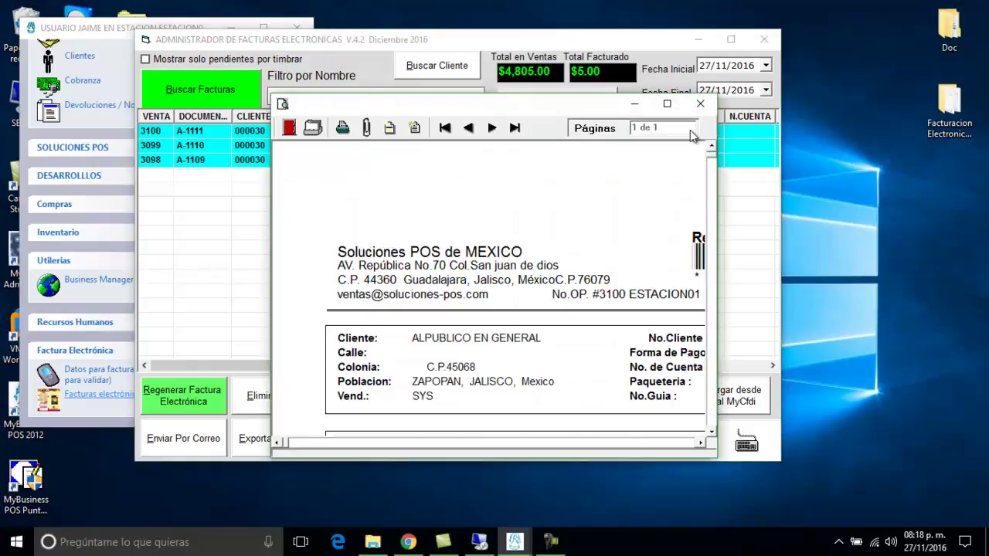
{"action": "left_click", "coordinate": [667, 104]}
{"action": "left_click", "coordinate": [977, 7]}
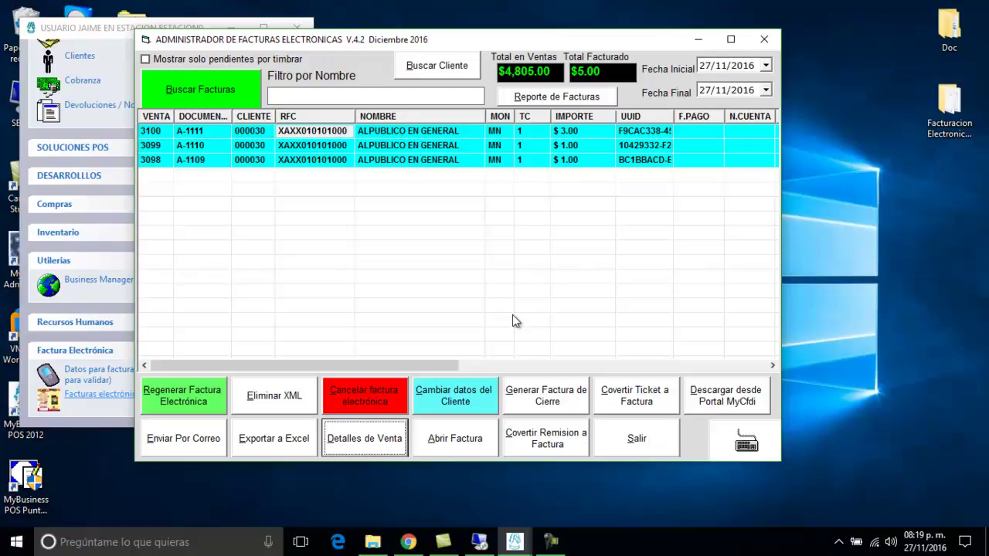
Open the ticket-to-invoice conversion, search for station 01, and choose ESTACION01 as the station.
{"action": "left_click", "coordinate": [627, 407]}
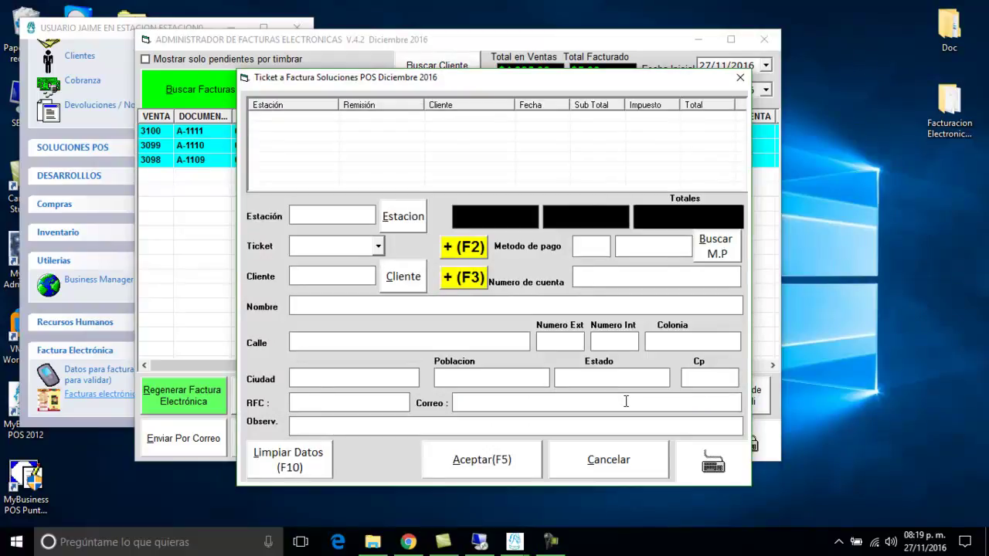
{"action": "left_click", "coordinate": [725, 464]}
{"action": "left_click", "coordinate": [673, 201]}
{"action": "left_click", "coordinate": [98, 207]}
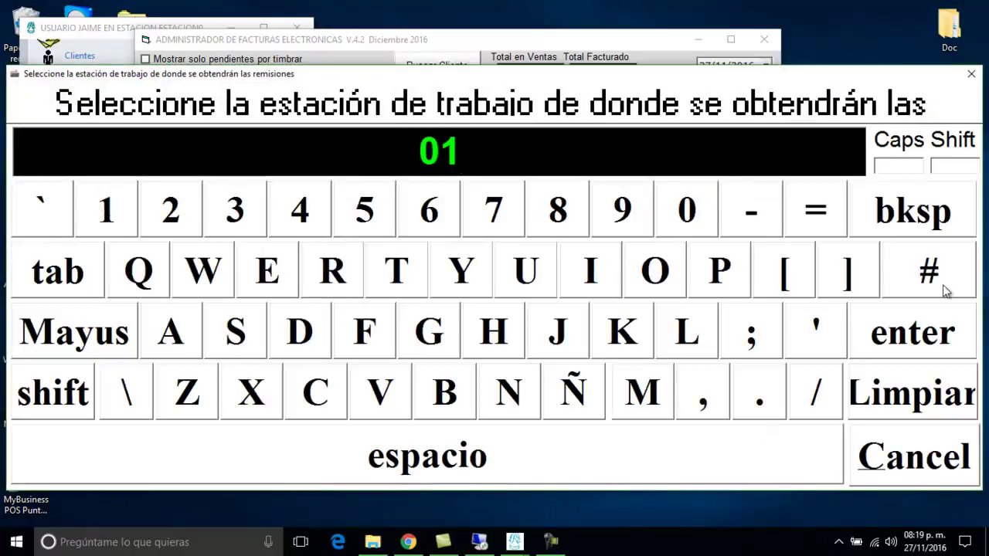
{"action": "left_click", "coordinate": [908, 329]}
{"action": "left_click", "coordinate": [410, 224]}
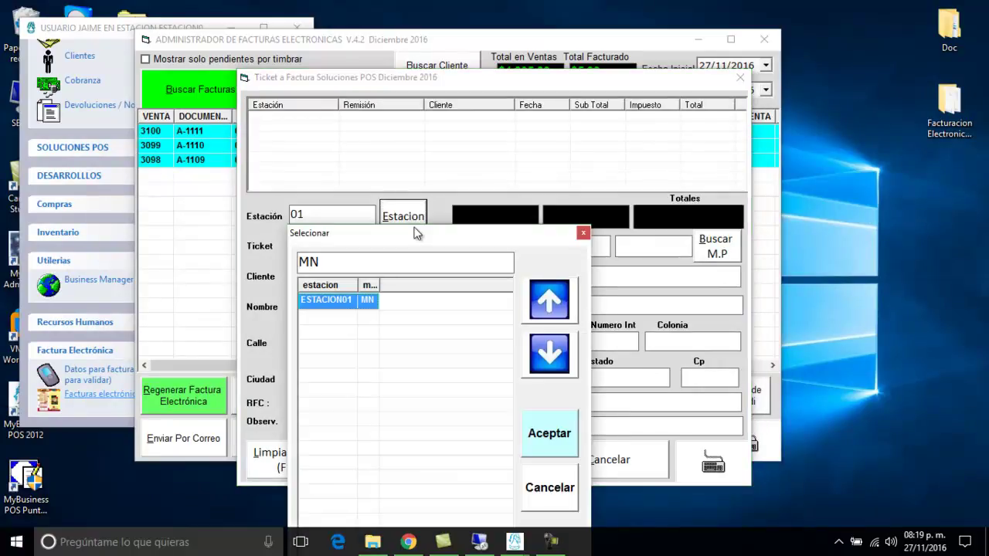
{"action": "left_click", "coordinate": [535, 428]}
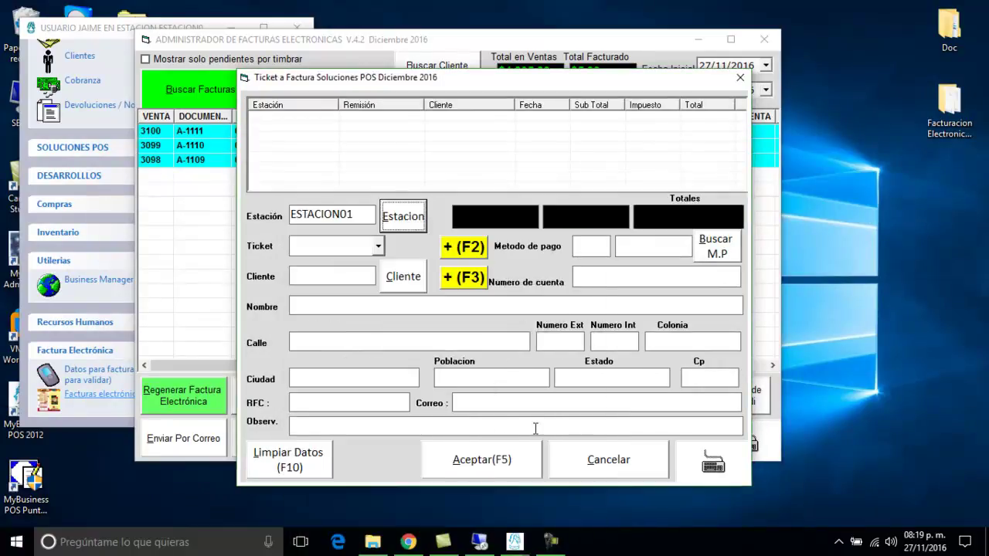
Enter ticket number 2 with the on-screen keyboard and add it to the tickets for invoicing.
{"action": "left_click", "coordinate": [353, 244]}
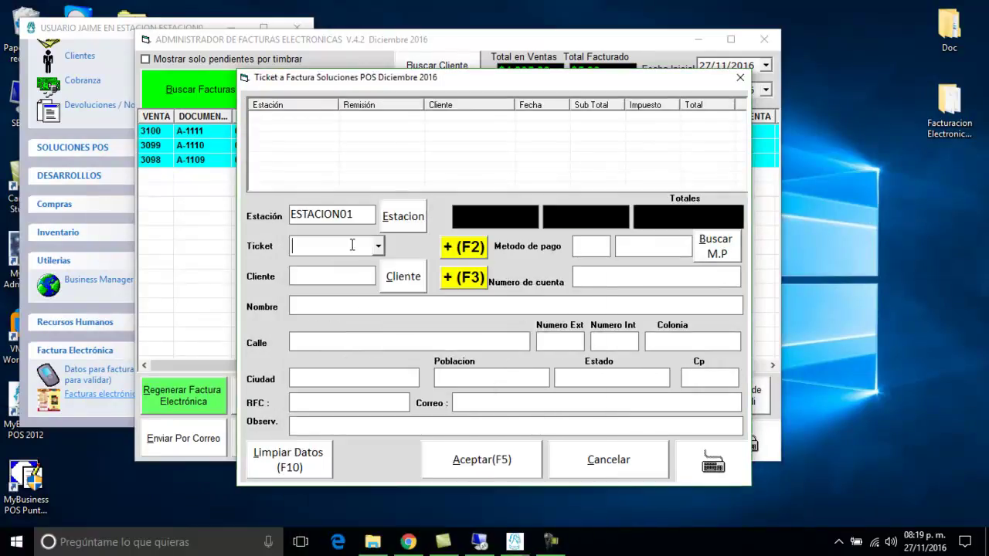
{"action": "left_click", "coordinate": [723, 462]}
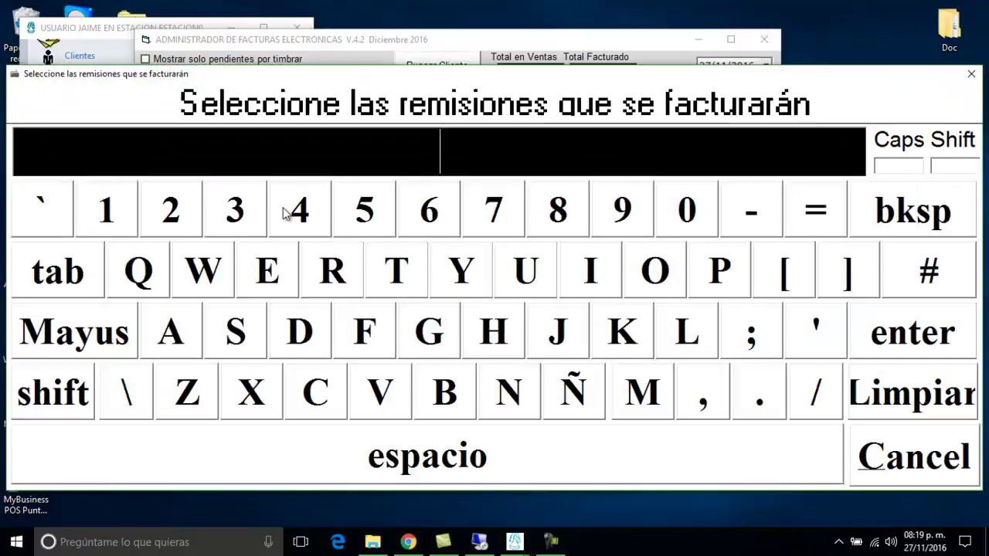
{"action": "left_click", "coordinate": [196, 209]}
{"action": "left_click", "coordinate": [880, 335]}
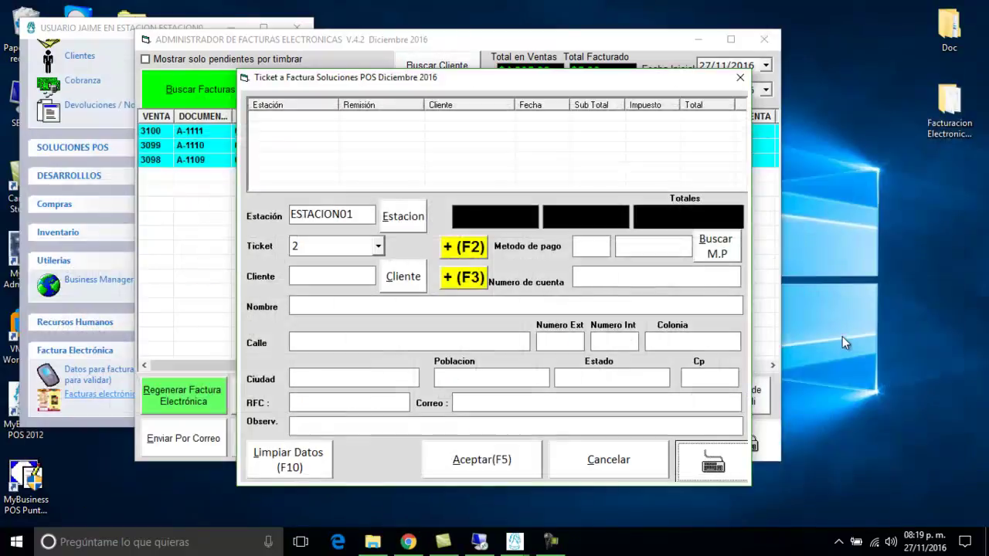
{"action": "left_click", "coordinate": [460, 253]}
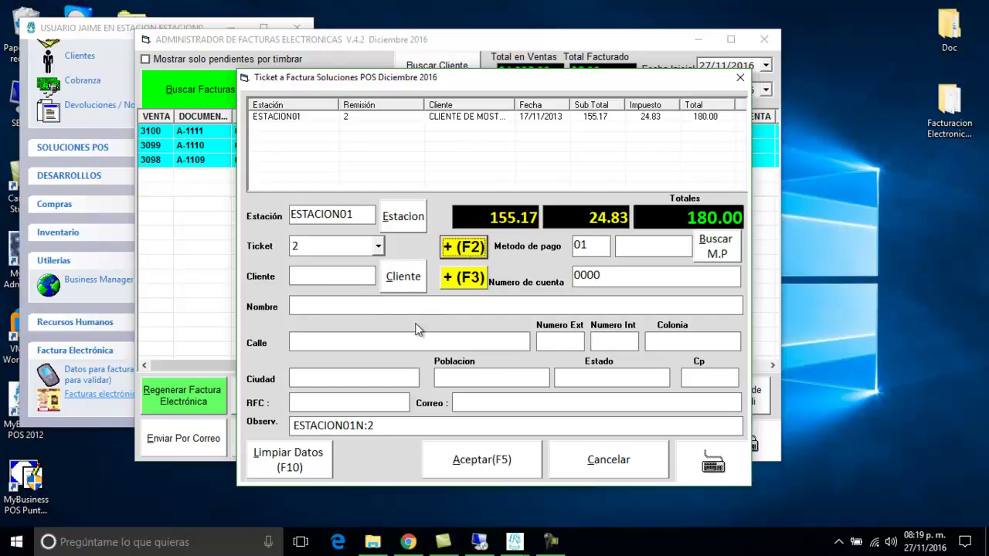
Search for the customer by first name with the on-screen keyboard and choose the last matching customer for the ticket invoice.
{"action": "left_click", "coordinate": [726, 469]}
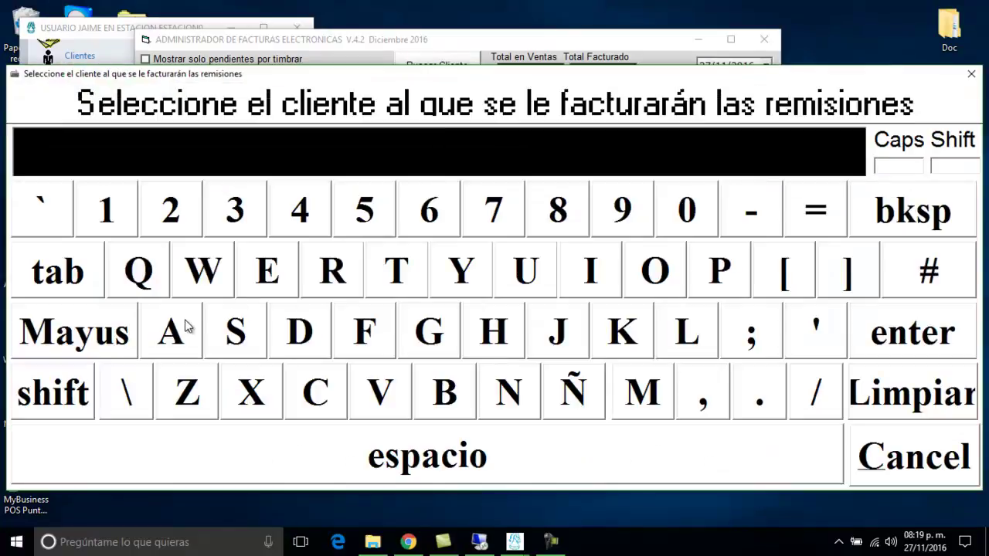
{"action": "left_click", "coordinate": [571, 329]}
{"action": "left_click", "coordinate": [198, 332]}
{"action": "left_click", "coordinate": [589, 290]}
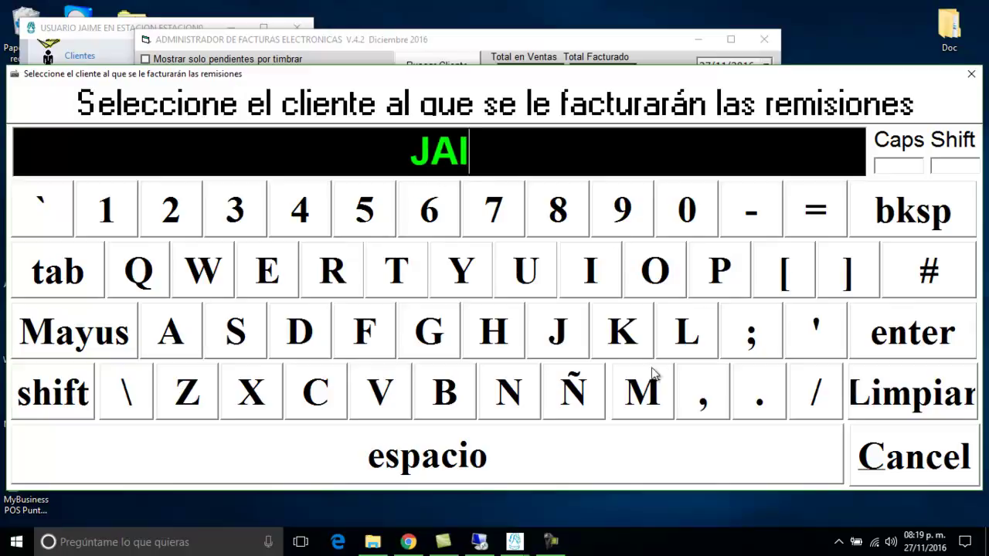
{"action": "left_click", "coordinate": [649, 377]}
{"action": "left_click", "coordinate": [295, 277]}
{"action": "left_click", "coordinate": [871, 342]}
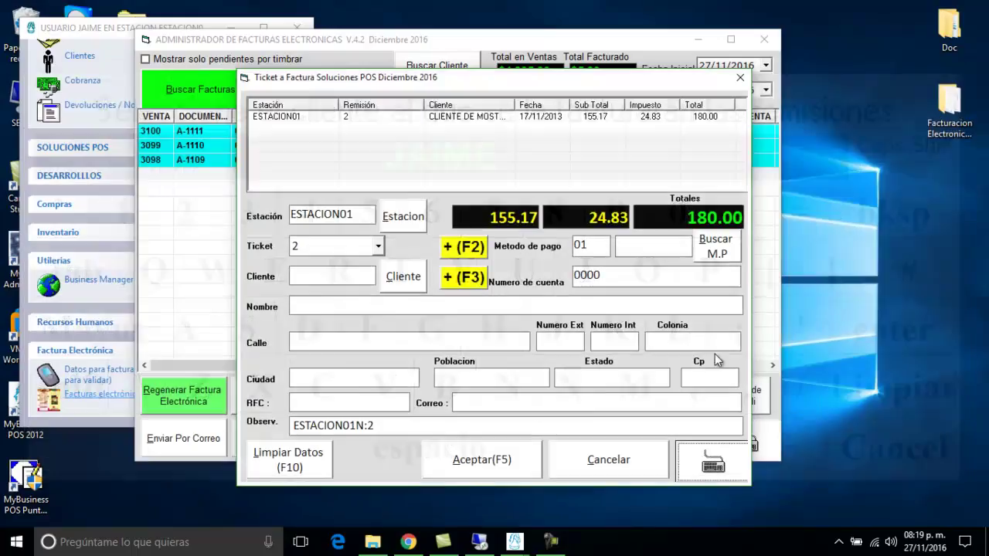
{"action": "left_click", "coordinate": [399, 279]}
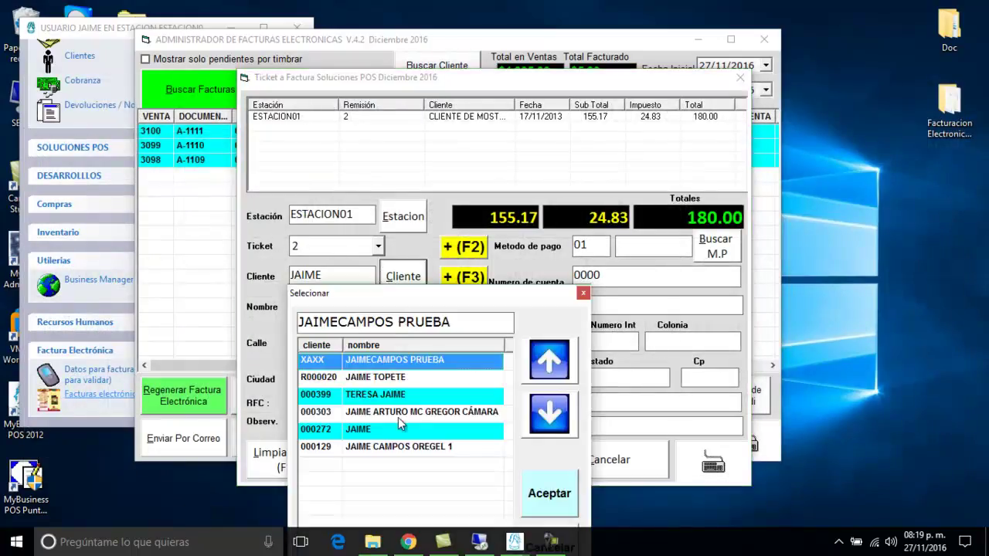
{"action": "left_click", "coordinate": [403, 447]}
{"action": "left_click", "coordinate": [532, 492]}
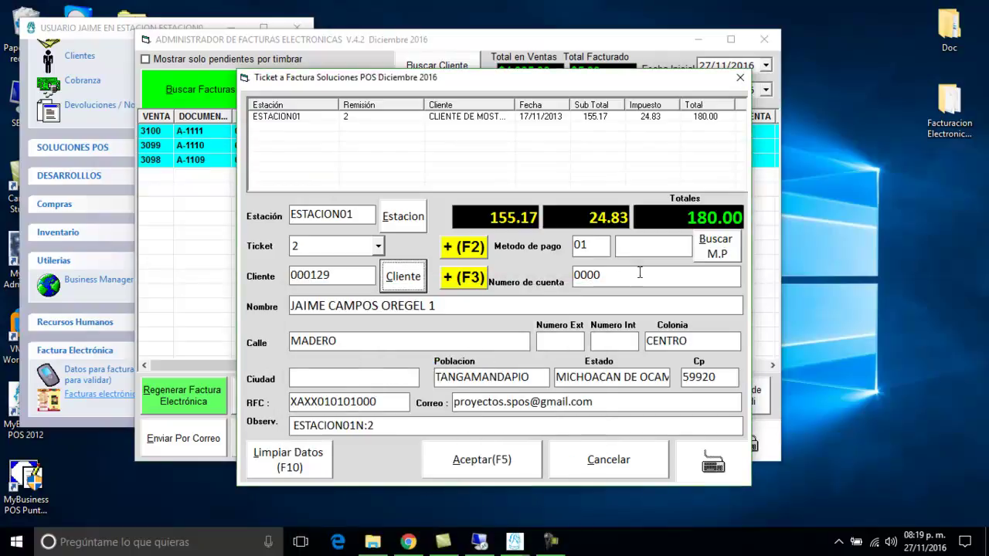
Search payment methods for CH with the on-screen keyboard and choose 02 Cheque nominativo.
{"action": "left_click", "coordinate": [607, 248]}
{"action": "left_click", "coordinate": [717, 459]}
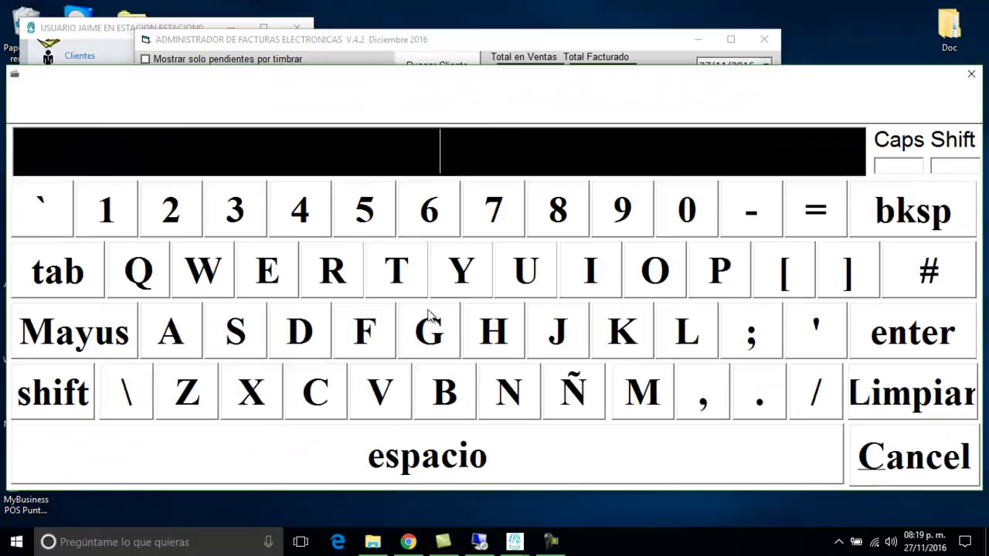
{"action": "left_click", "coordinate": [269, 274]}
{"action": "left_click", "coordinate": [353, 326]}
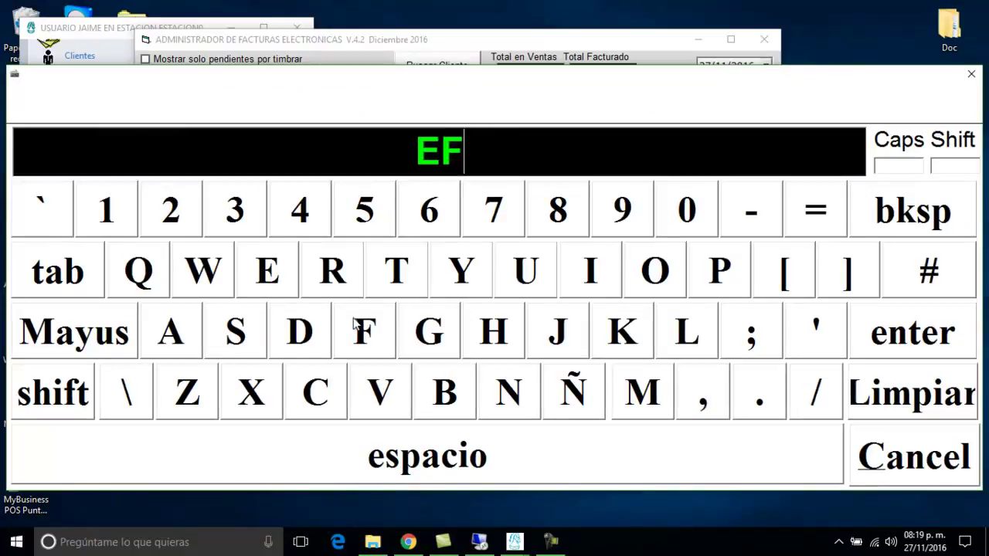
{"action": "double_click", "coordinate": [904, 211]}
{"action": "left_click", "coordinate": [321, 390]}
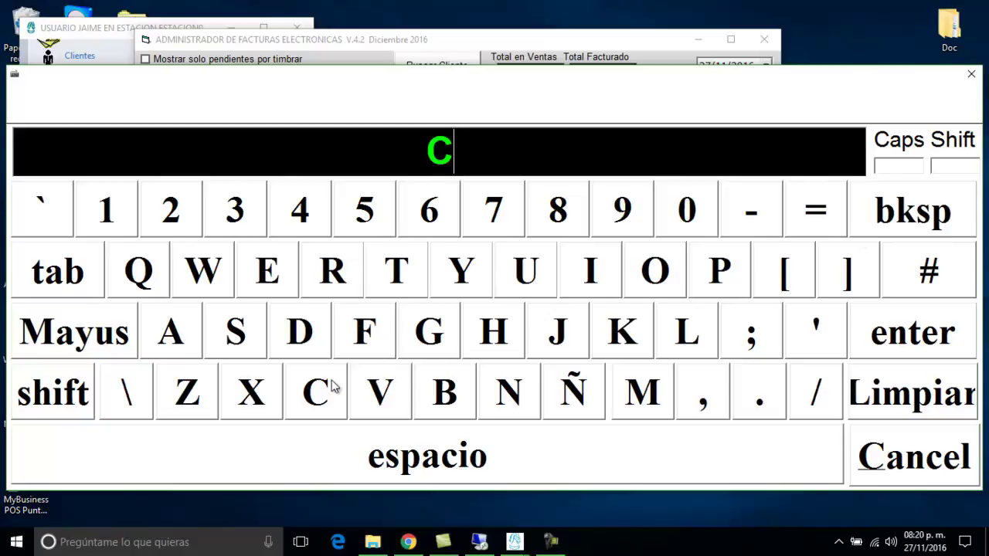
{"action": "left_click", "coordinate": [502, 333]}
{"action": "left_click", "coordinate": [887, 346]}
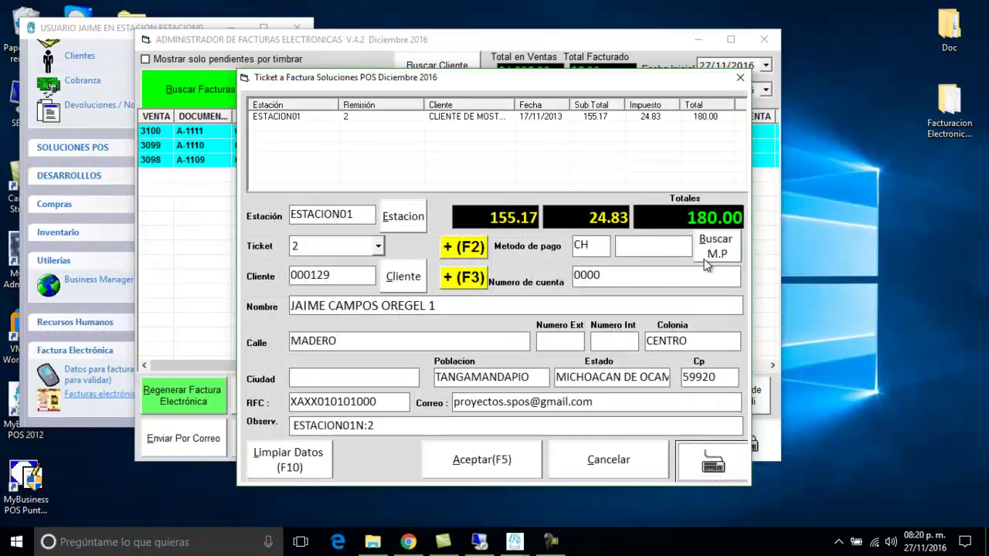
{"action": "left_click", "coordinate": [692, 262]}
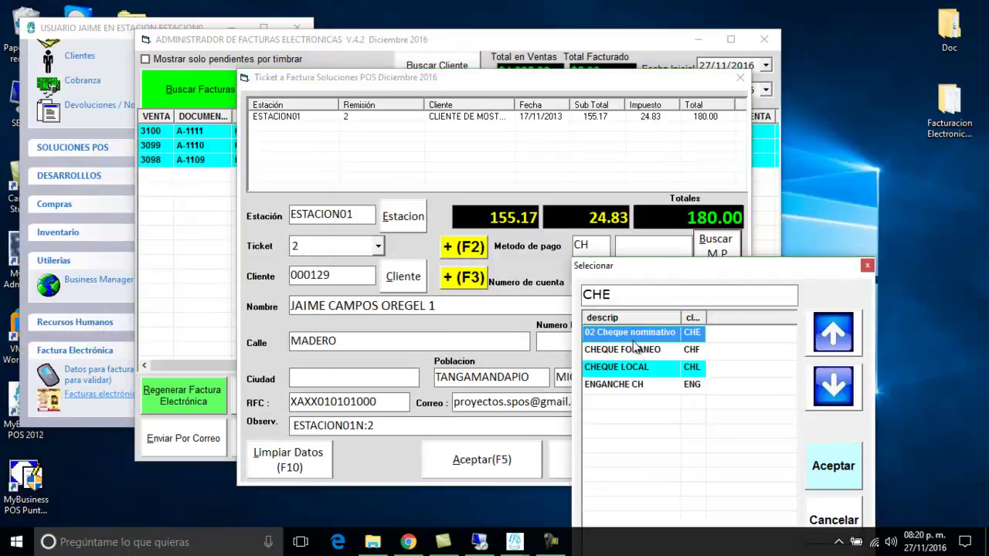
{"action": "key", "text": "Return"}
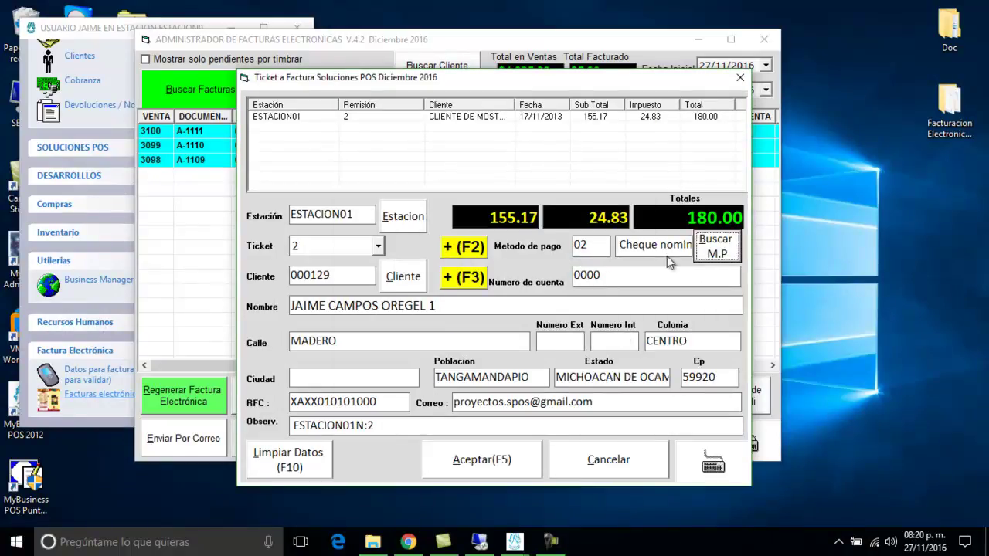
Clear all data from the ticket-to-invoice form, and view the full customer list without choosing anyone.
{"action": "double_click", "coordinate": [647, 280]}
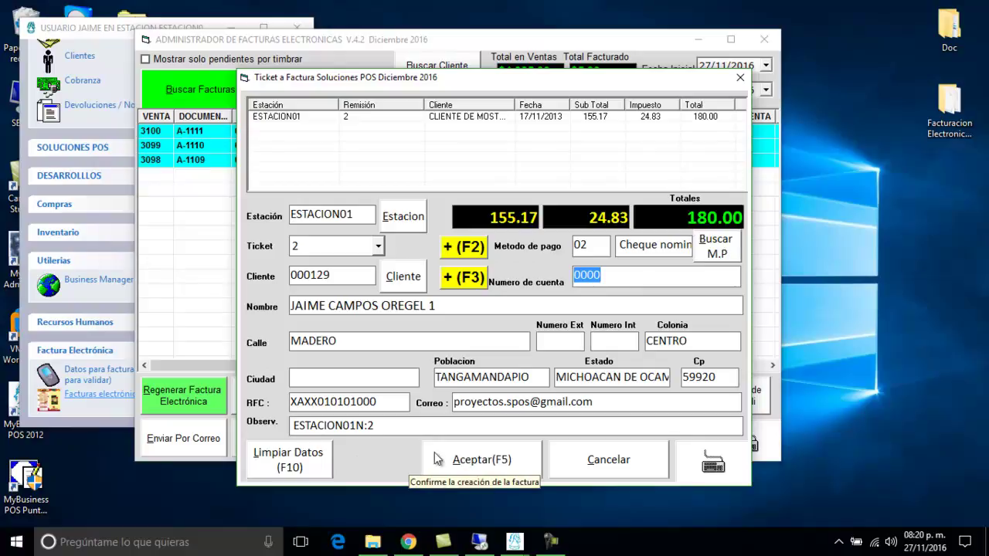
{"action": "left_click", "coordinate": [304, 470]}
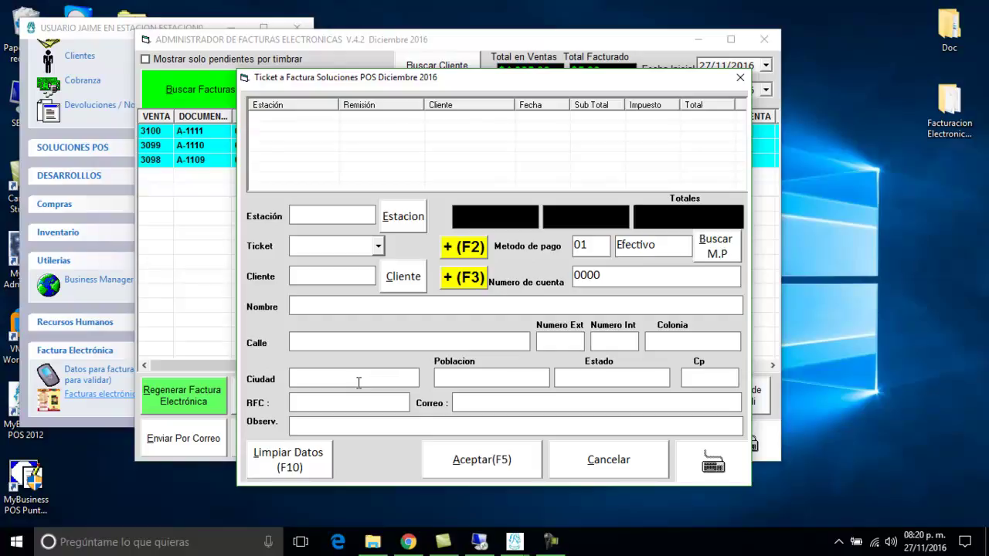
{"action": "left_click", "coordinate": [401, 285]}
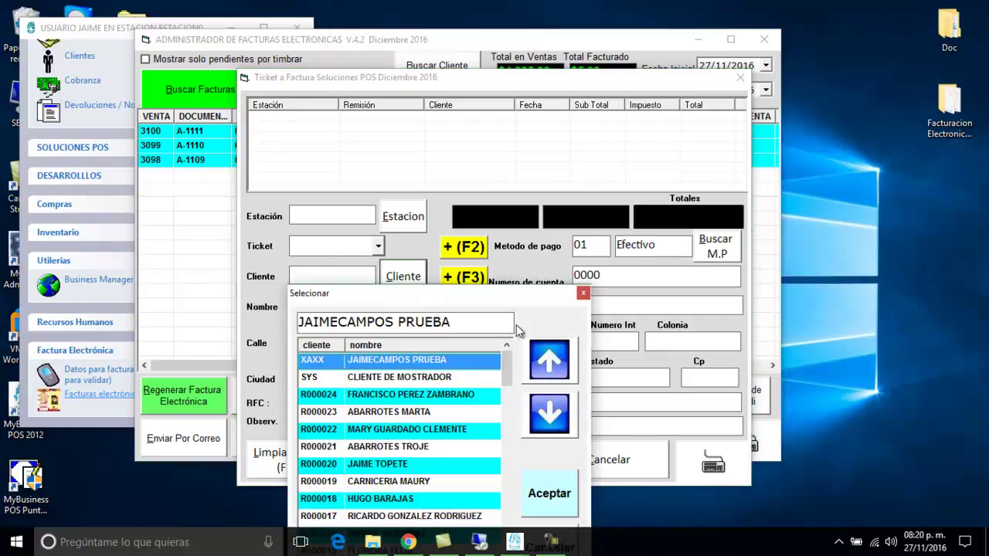
{"action": "left_click", "coordinate": [583, 292]}
Open the customer registration form from the ticket conversion and load an existing customer's record from the customer search.
{"action": "left_click", "coordinate": [473, 280]}
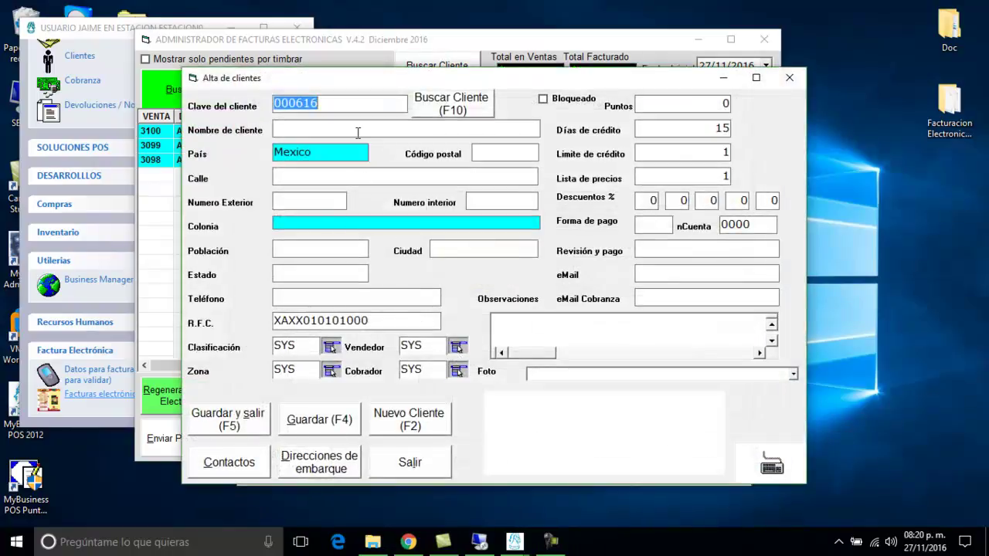
{"action": "key", "text": "BackSpace"}
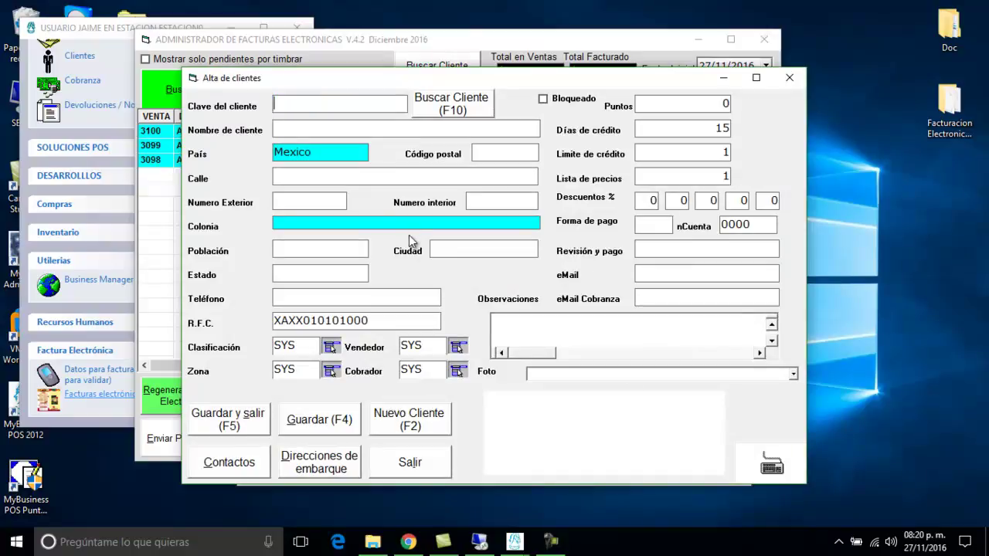
{"action": "key", "text": "F10"}
{"action": "key", "text": "Down"}
{"action": "key", "text": "Return"}
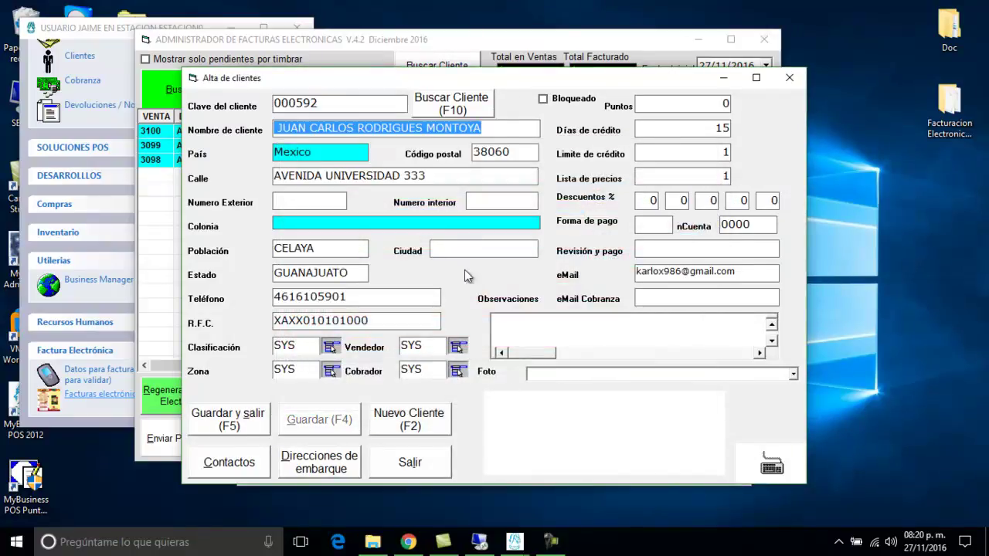
Start a blank customer record, leave it without saving, and cancel the ticket-to-invoice conversion.
{"action": "left_click", "coordinate": [433, 427]}
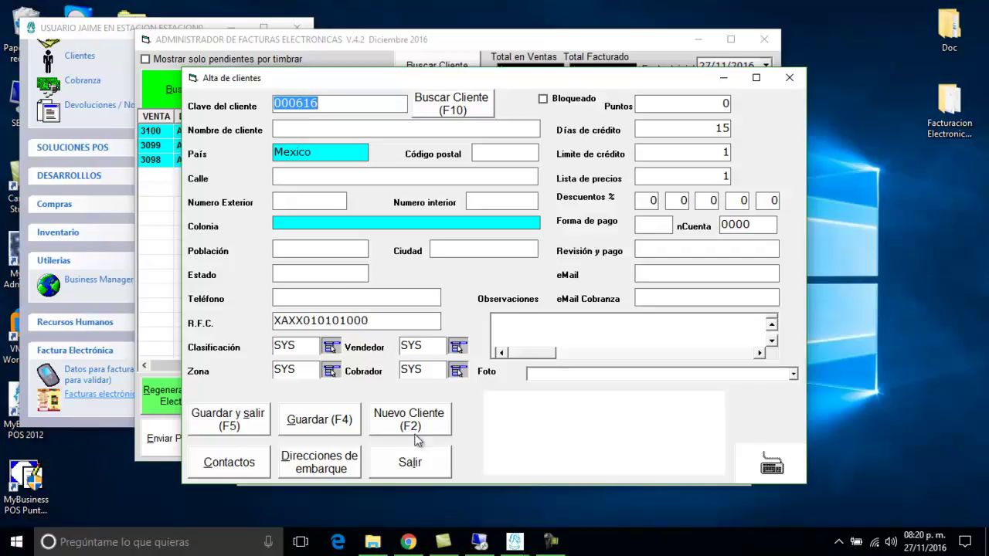
{"action": "left_click", "coordinate": [433, 464]}
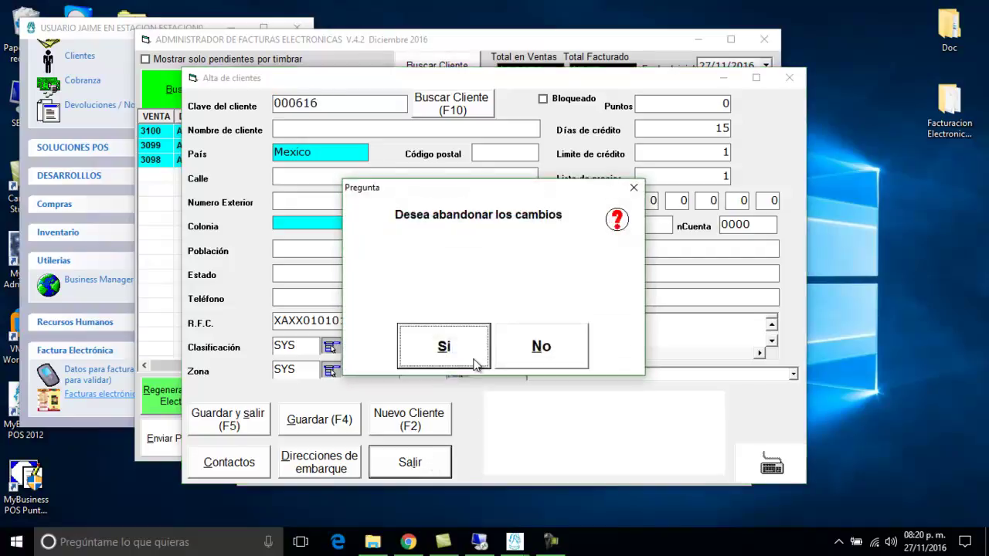
{"action": "left_click", "coordinate": [478, 365]}
{"action": "left_click", "coordinate": [638, 464]}
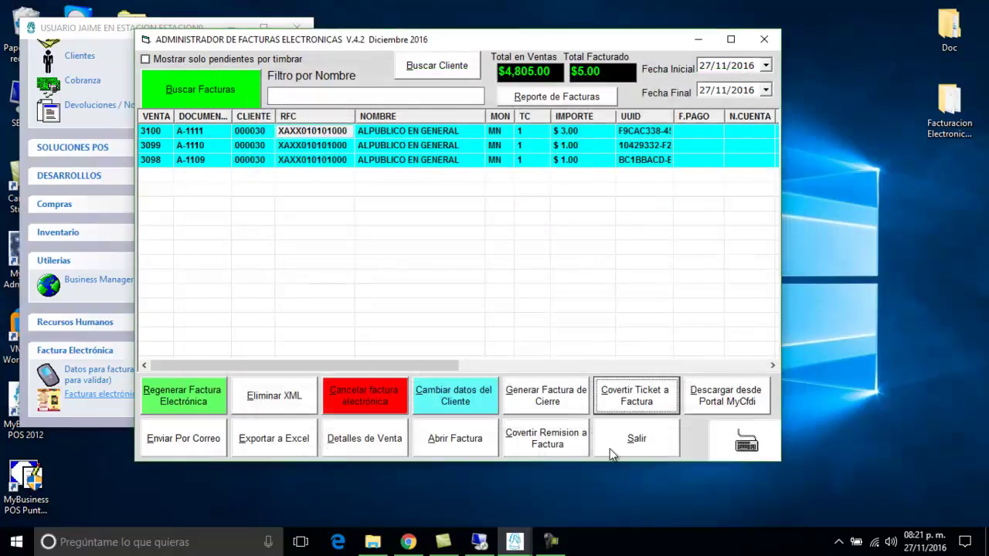
Refresh the invoice search and list only invoices pending stamping from an earlier start date.
{"action": "left_click", "coordinate": [177, 90]}
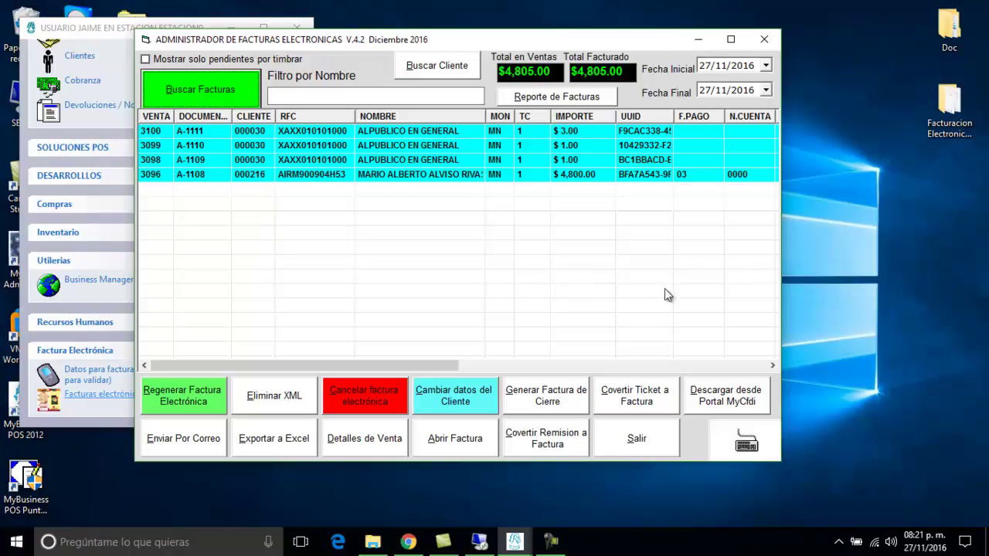
{"action": "left_click", "coordinate": [174, 60]}
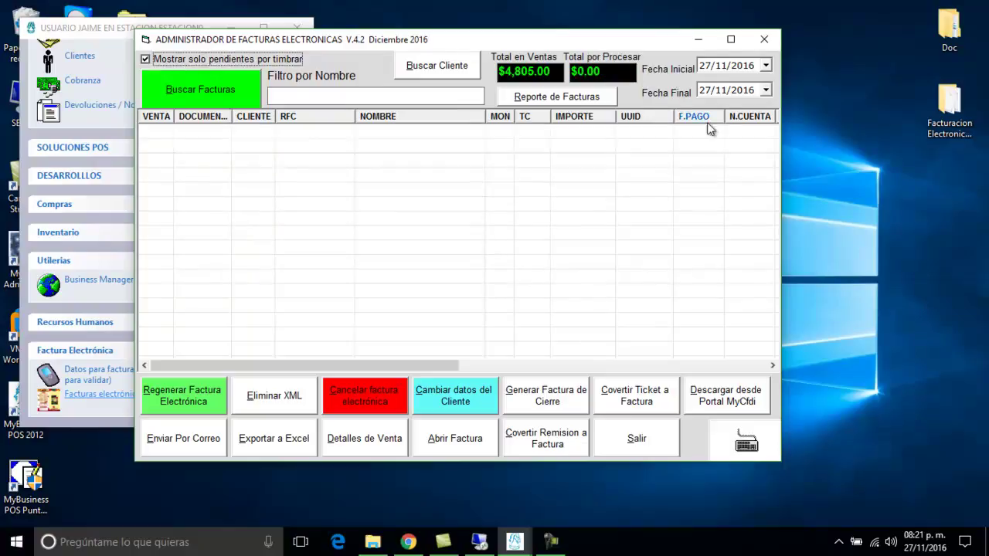
{"action": "left_click", "coordinate": [765, 66]}
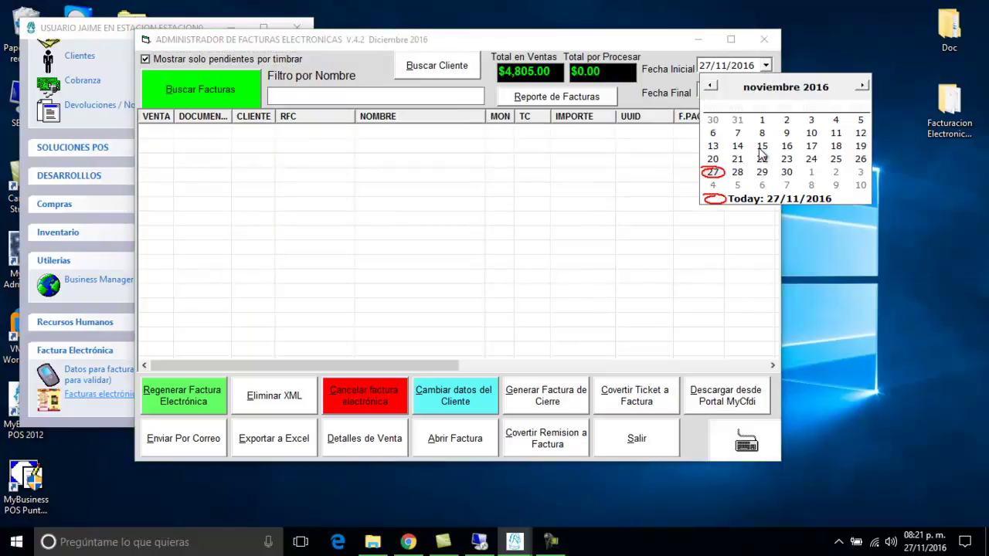
{"action": "left_click", "coordinate": [172, 100]}
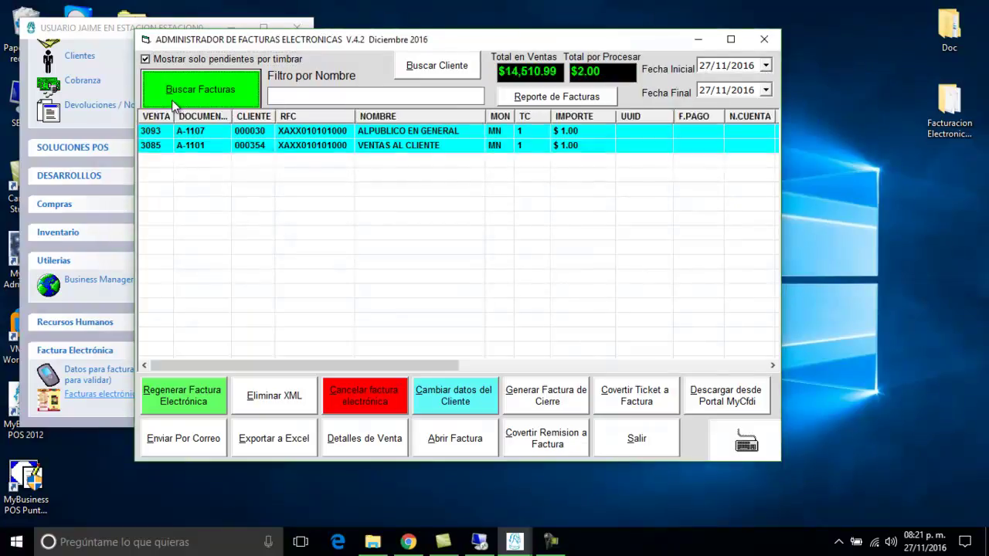
Set the payment method of the pending ALPUBLICO EN GENERAL invoice to 02.
{"action": "left_click", "coordinate": [690, 131]}
{"action": "left_click", "coordinate": [690, 133]}
{"action": "type", "text": "02"}
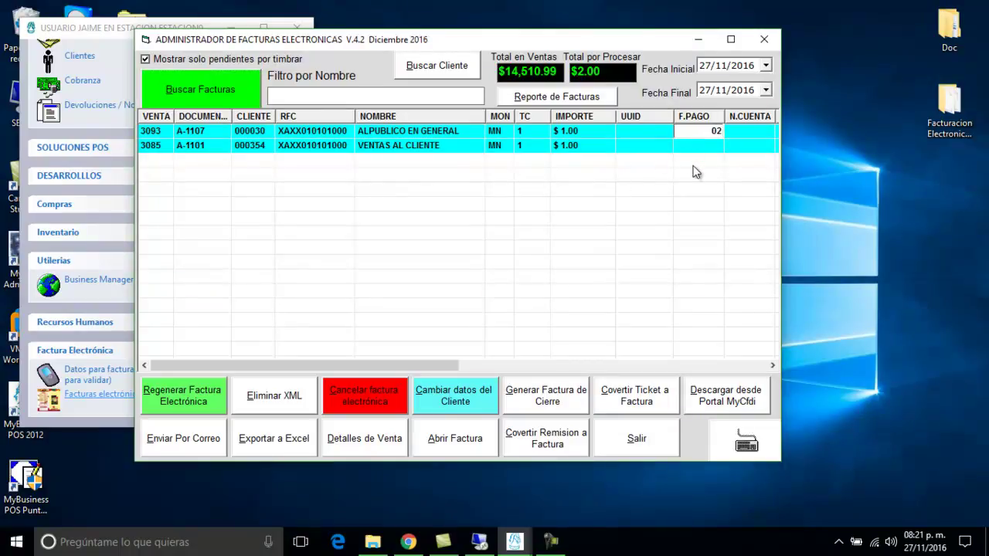
{"action": "key", "text": "Return"}
Search the pending invoices again from an earlier start date and check the ALPUBLICO EN GENERAL invoice's payment method.
{"action": "left_click", "coordinate": [242, 91]}
{"action": "left_click", "coordinate": [766, 65]}
{"action": "left_click", "coordinate": [694, 77]}
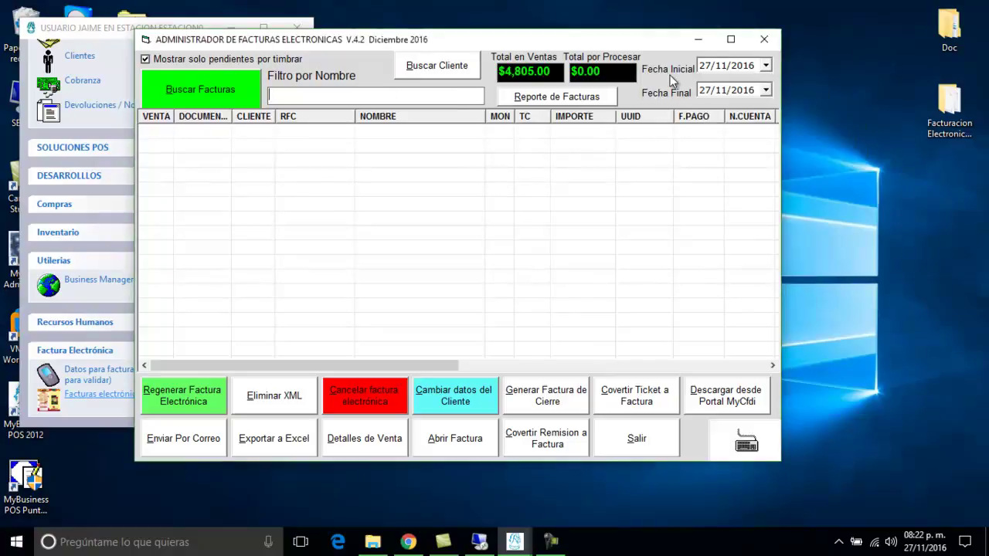
{"action": "left_click", "coordinate": [767, 66]}
{"action": "left_click", "coordinate": [784, 125]}
{"action": "left_click", "coordinate": [242, 91]}
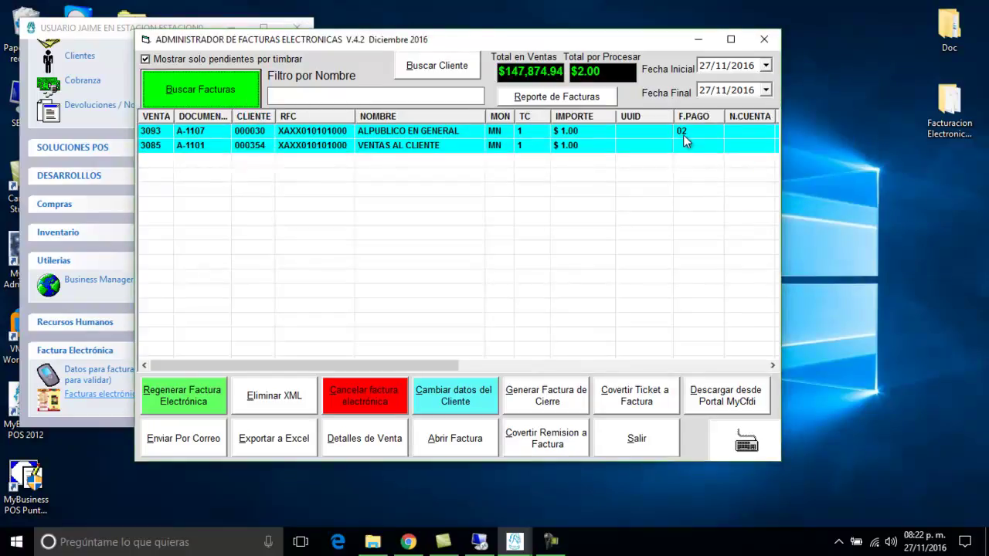
{"action": "left_click", "coordinate": [683, 133]}
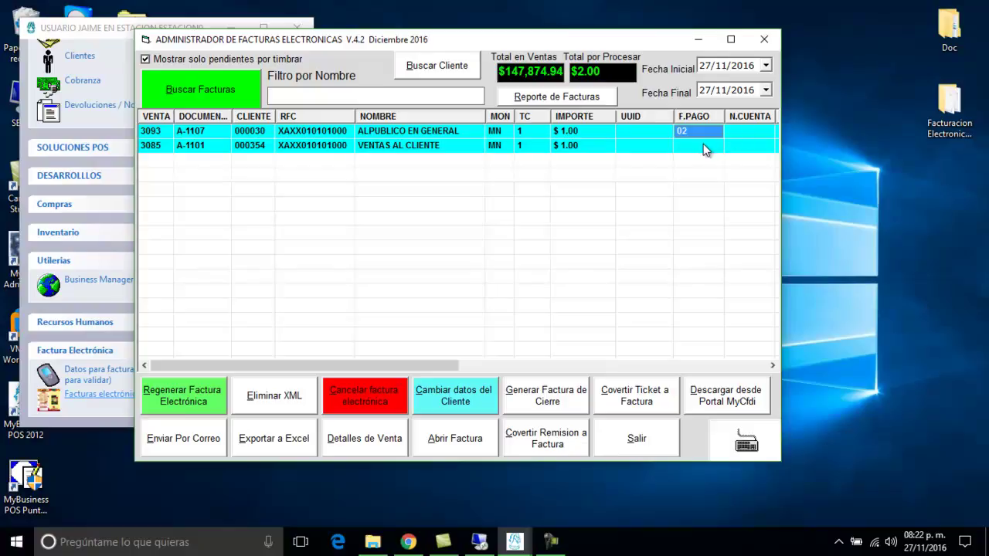
Turn off the pending-only filter, and view the remission-to-invoice conversion form before cancelling it.
{"action": "left_click", "coordinate": [170, 61]}
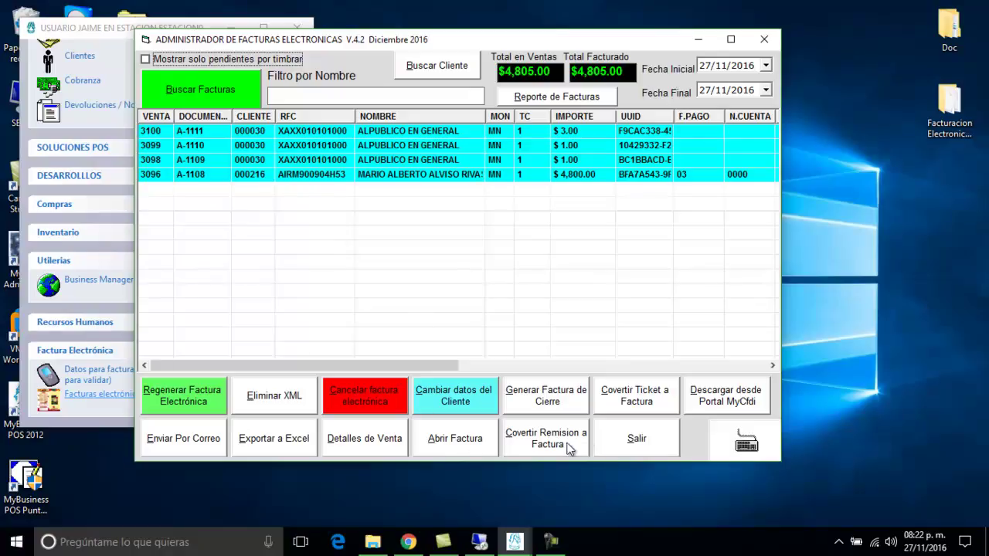
{"action": "left_click", "coordinate": [562, 450]}
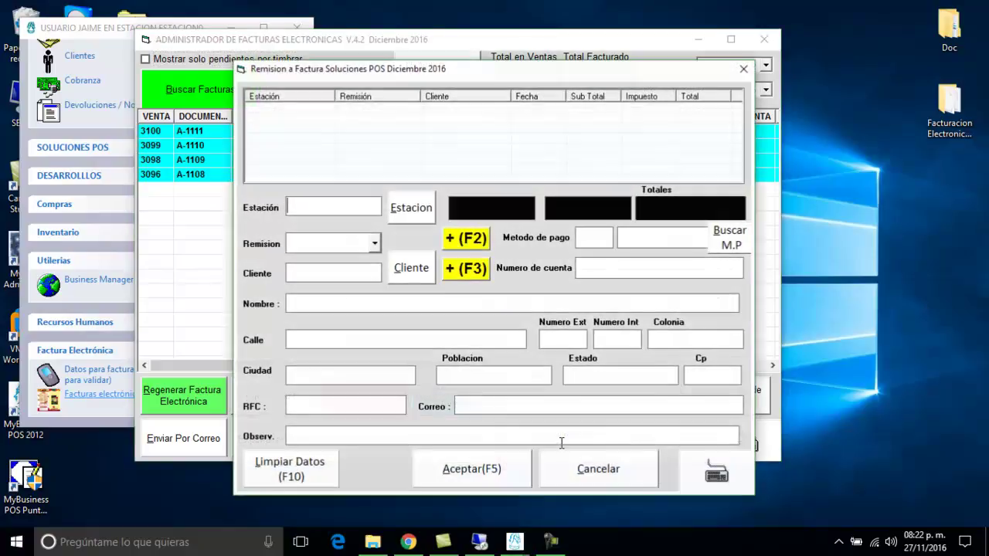
{"action": "left_click", "coordinate": [639, 475]}
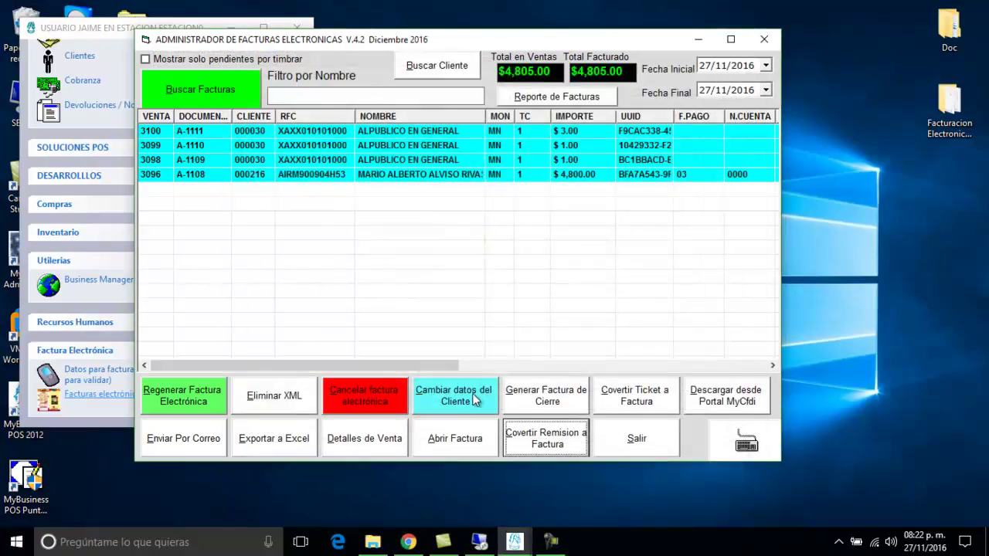
Open the closing invoice form and empty its payment method.
{"action": "left_click", "coordinate": [539, 394]}
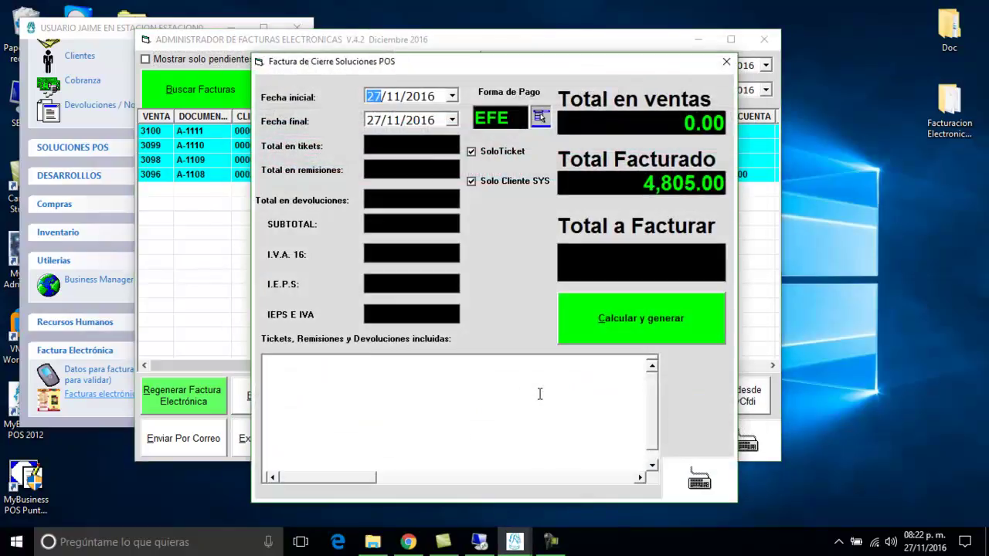
{"action": "left_click", "coordinate": [485, 153]}
{"action": "double_click", "coordinate": [516, 122]}
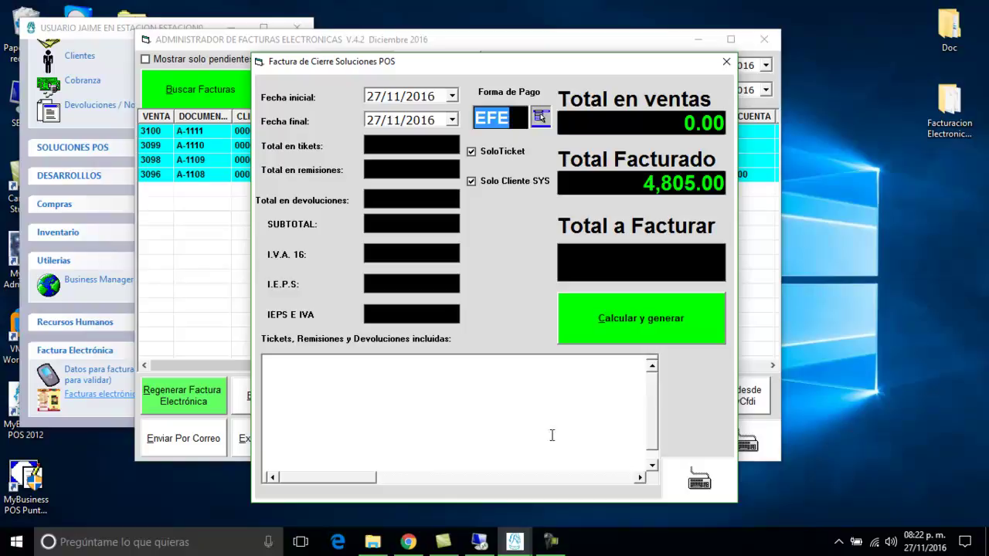
{"action": "left_click", "coordinate": [691, 479]}
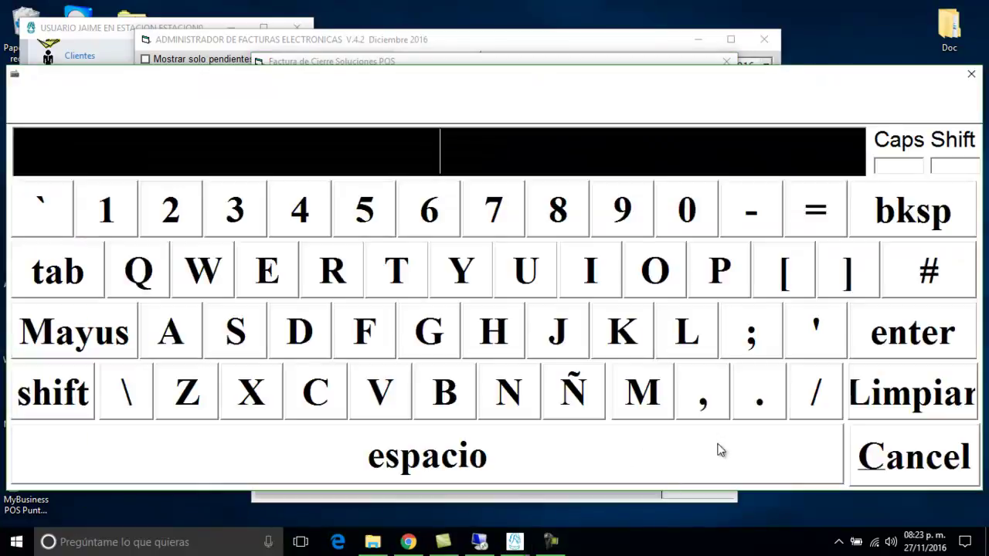
{"action": "left_click", "coordinate": [859, 458]}
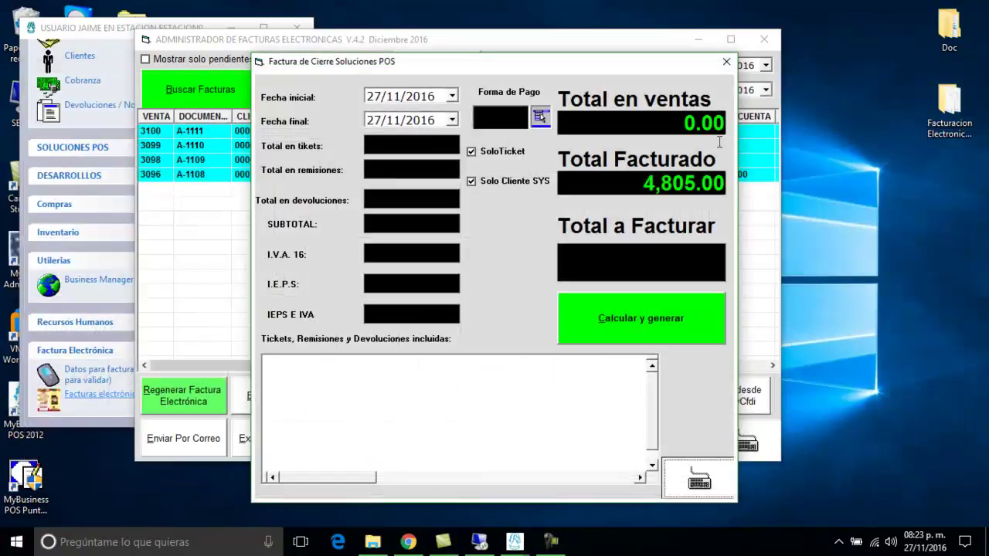
Close the closing invoice form without generating an invoice, and exit the electronic invoice administrator.
{"action": "left_click", "coordinate": [725, 62]}
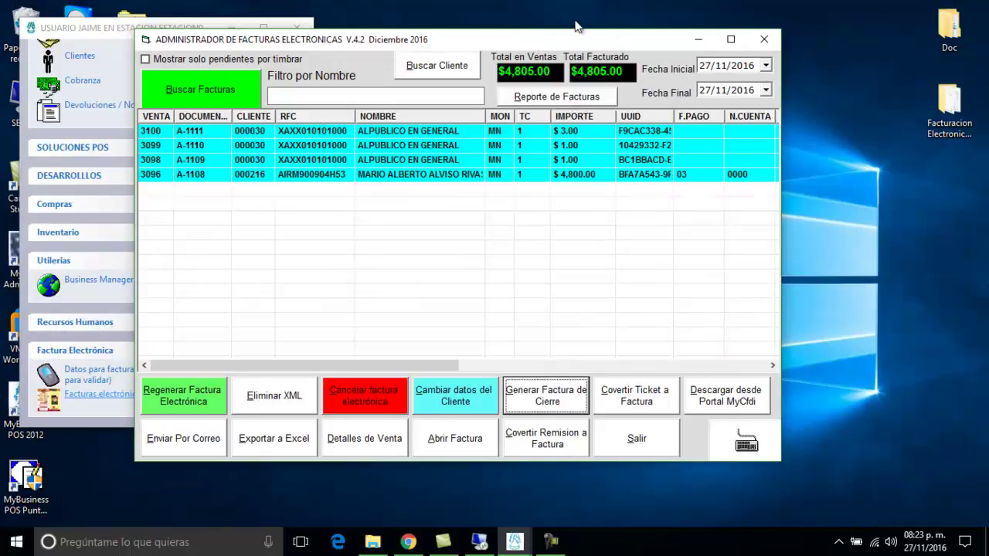
{"action": "left_click_drag", "start_coordinate": [536, 40], "coordinate": [564, 38]}
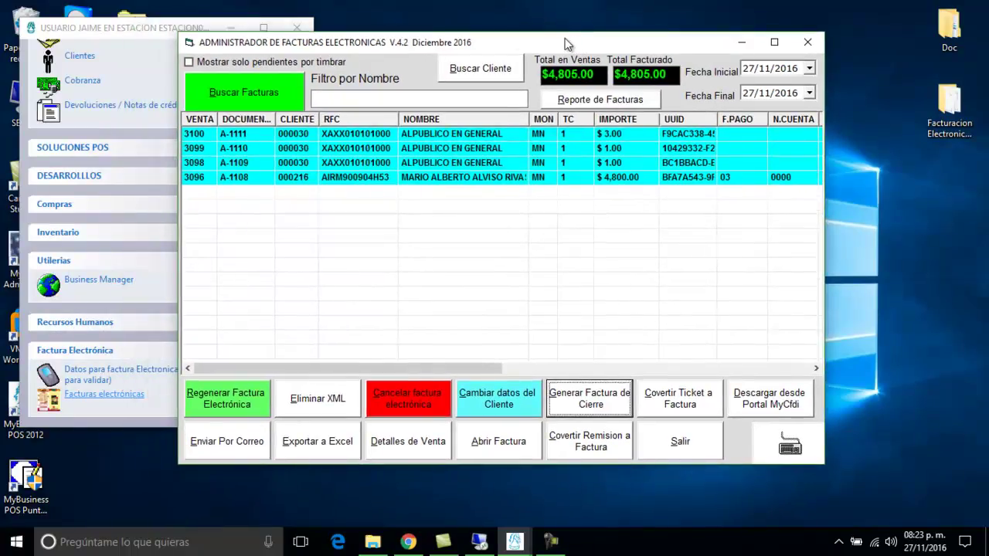
{"action": "left_click", "coordinate": [682, 440]}
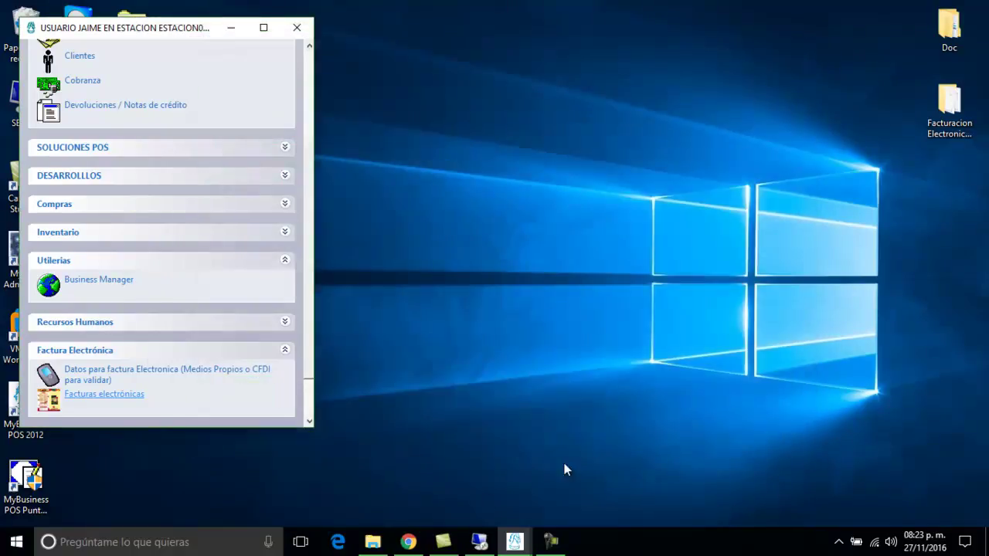
Switch to the soluciones-pos.ddns.net remote desktop session and open the point of sale in MyBusiness POS there.
{"action": "left_click", "coordinate": [476, 541]}
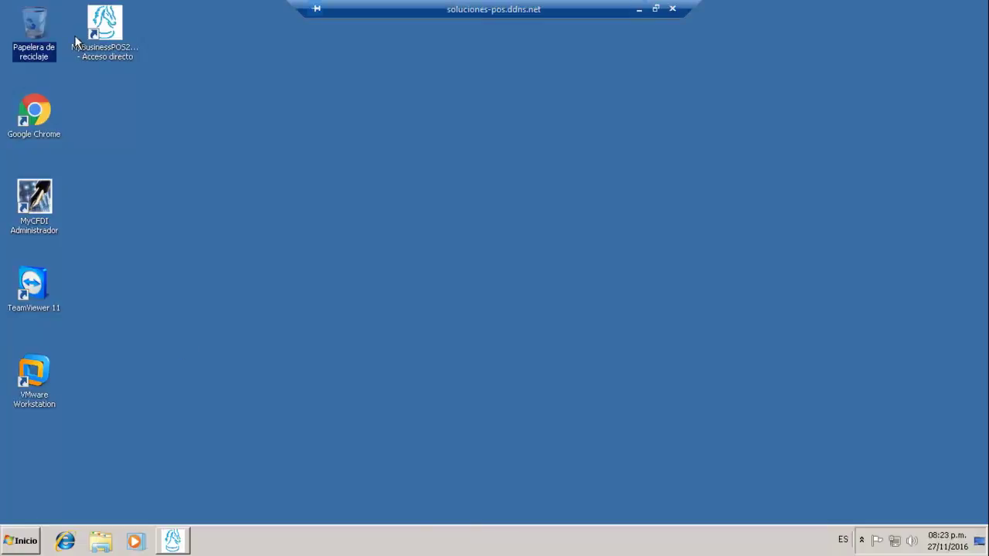
{"action": "left_click", "coordinate": [184, 538]}
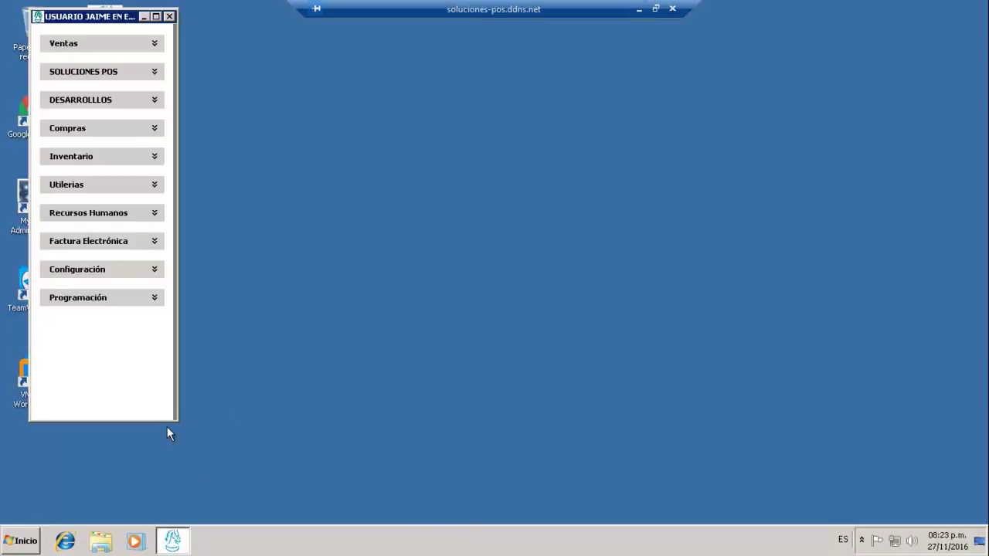
{"action": "left_click", "coordinate": [120, 50]}
{"action": "left_click", "coordinate": [110, 62]}
Set the sale's customer to ALPUBLICO EN GENERAL by entering its customer number, keeping the SYS salesperson.
{"action": "left_click", "coordinate": [237, 24]}
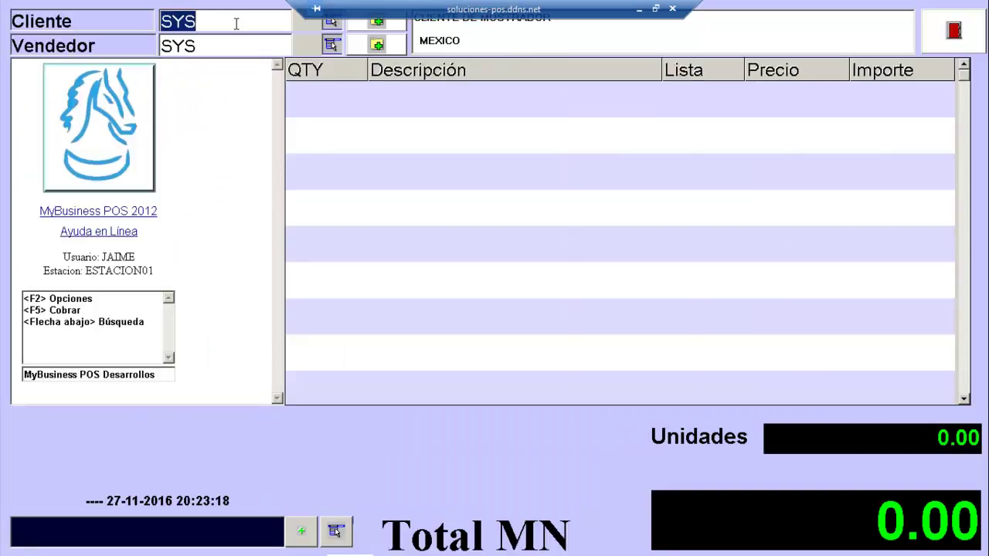
{"action": "type", "text": "30"}
{"action": "key", "text": "Return"}
{"action": "key", "text": "Down"}
{"action": "key", "text": "Return"}
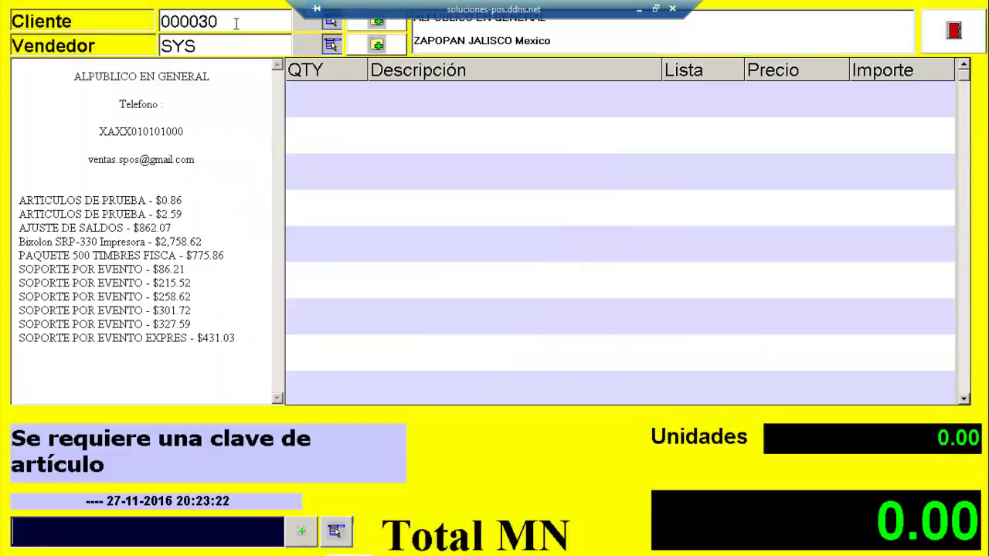
Add the article with code prueba to the sale and set its price to 3.
{"action": "type", "text": "prueba"}
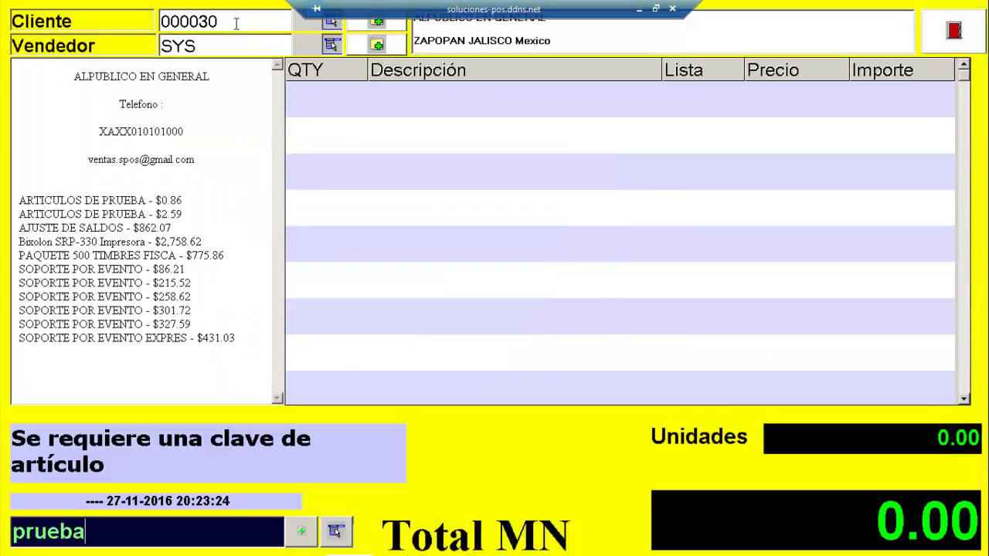
{"action": "key", "text": "Return"}
{"action": "left_click", "coordinate": [822, 105]}
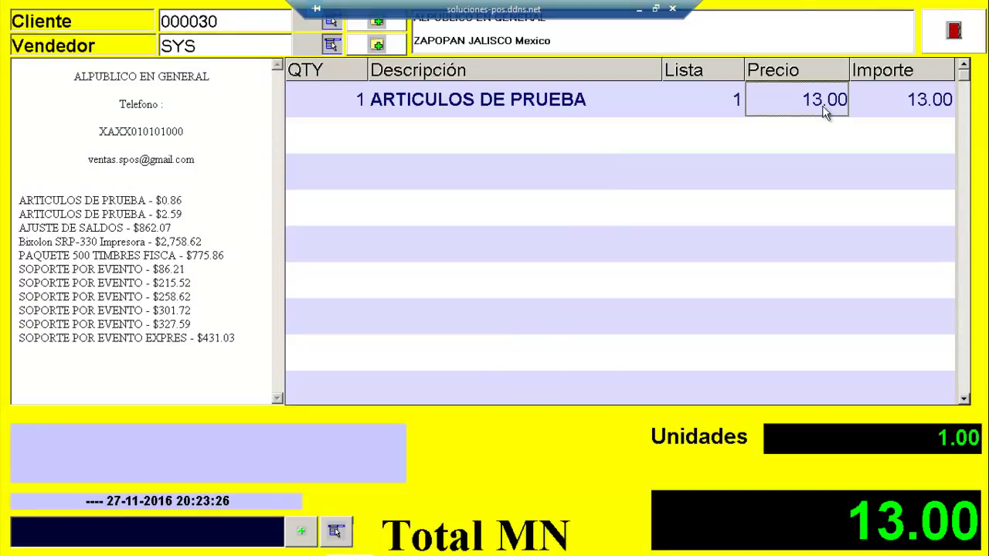
{"action": "type", "text": "30"}
{"action": "key", "text": "BackSpace"}
{"action": "key", "text": "BackSpace"}
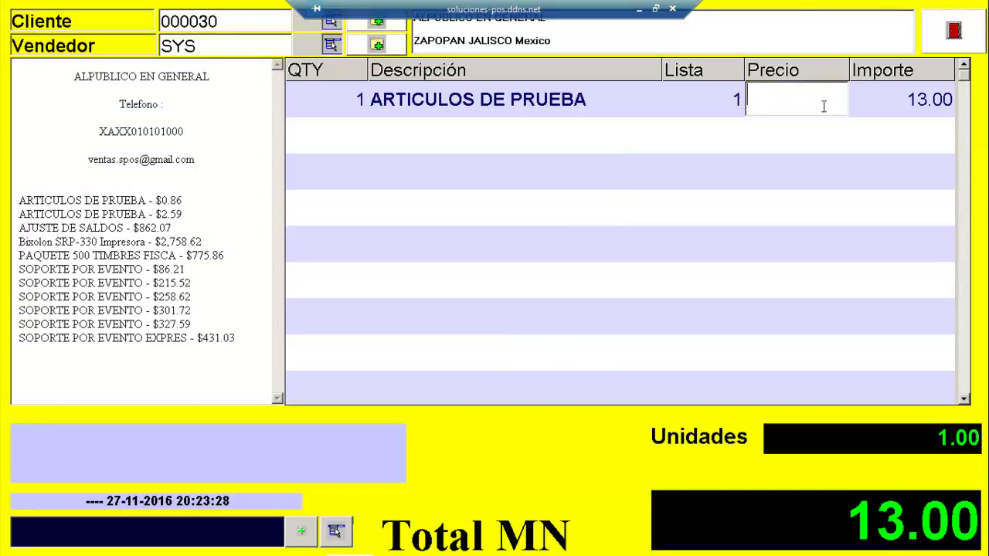
{"action": "type", "text": "3"}
{"action": "key", "text": "Return"}
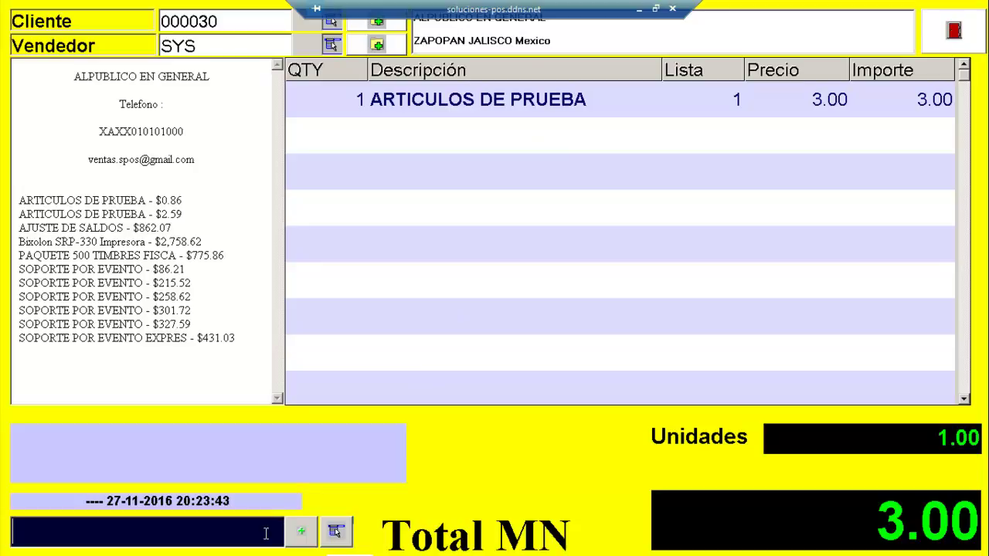
Charge the sale with a second payment of type CHE for 3.00 and choose Ticket Factura as the document.
{"action": "key", "text": "F12"}
{"action": "left_click", "coordinate": [387, 180]}
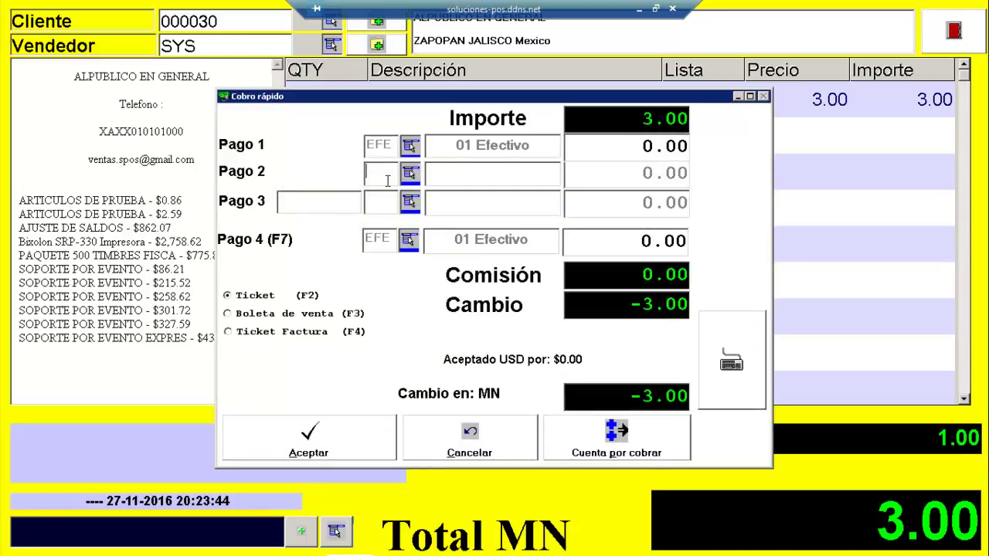
{"action": "type", "text": "CHE"}
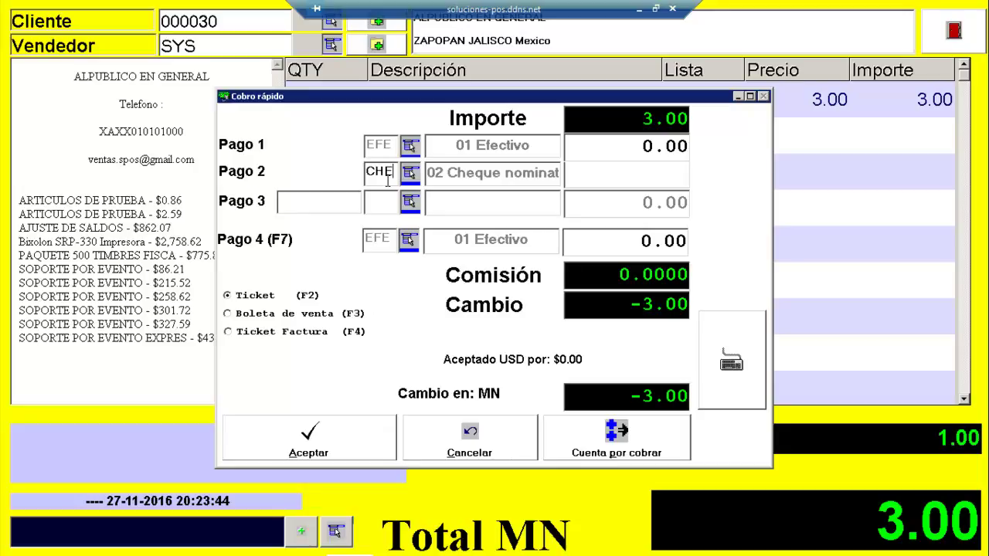
{"action": "left_click", "coordinate": [620, 169]}
{"action": "type", "text": "3"}
{"action": "left_click", "coordinate": [284, 334]}
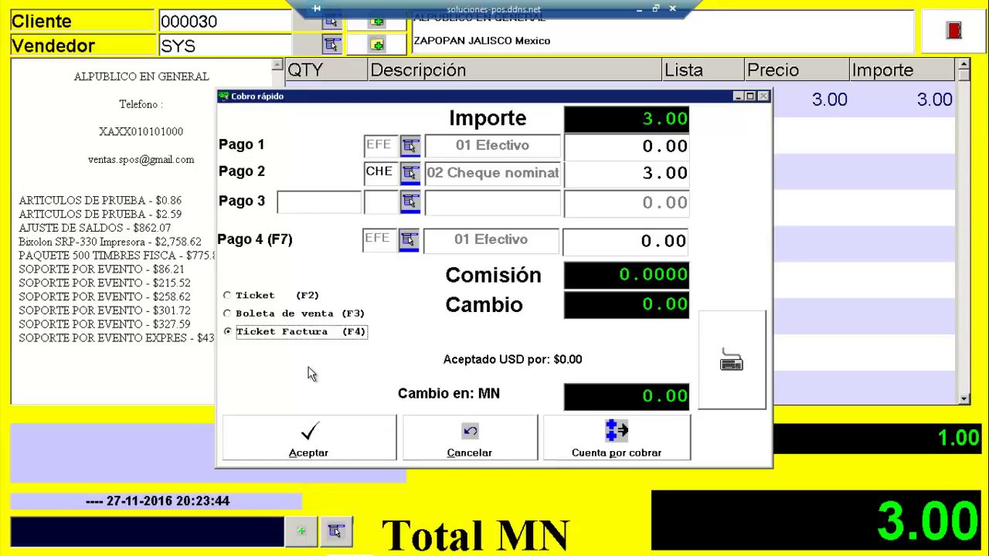
Enter the account or card number for payment method 02 and accept it to issue the electronic invoice.
{"action": "left_click", "coordinate": [634, 445]}
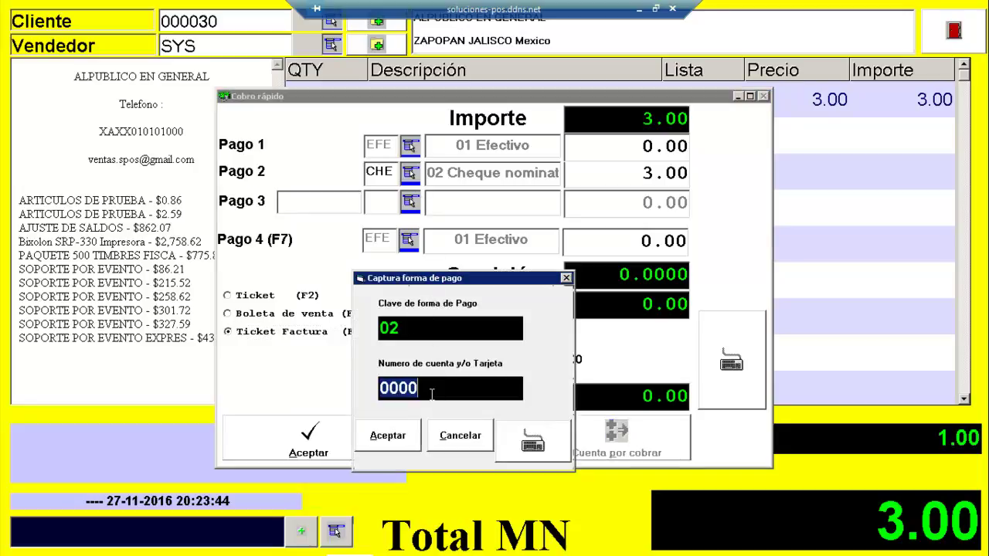
{"action": "left_click", "coordinate": [445, 379]}
{"action": "left_click", "coordinate": [532, 440]}
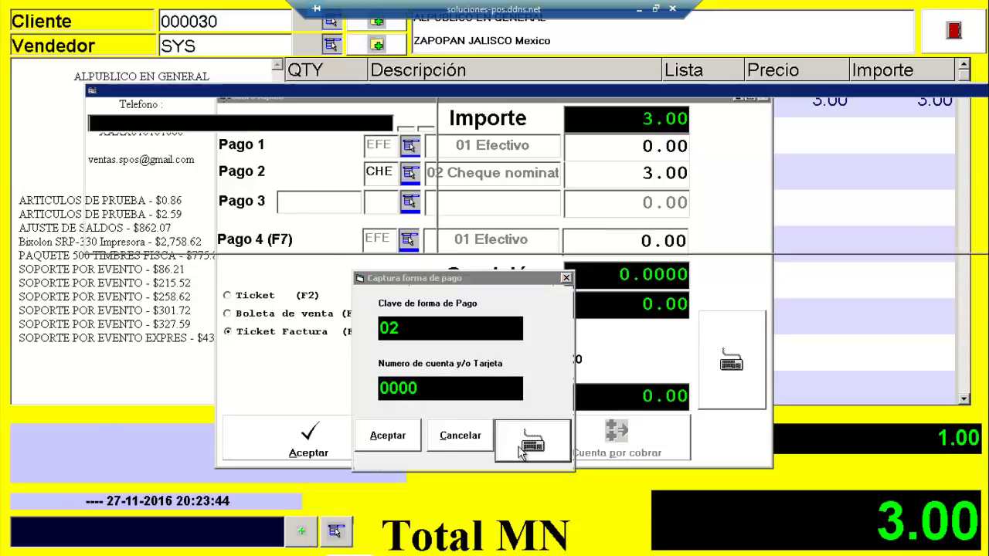
{"action": "left_click", "coordinate": [130, 210]}
{"action": "left_click", "coordinate": [197, 212]}
{"action": "left_click", "coordinate": [235, 210]}
{"action": "left_click", "coordinate": [292, 210]}
{"action": "left_click", "coordinate": [868, 328]}
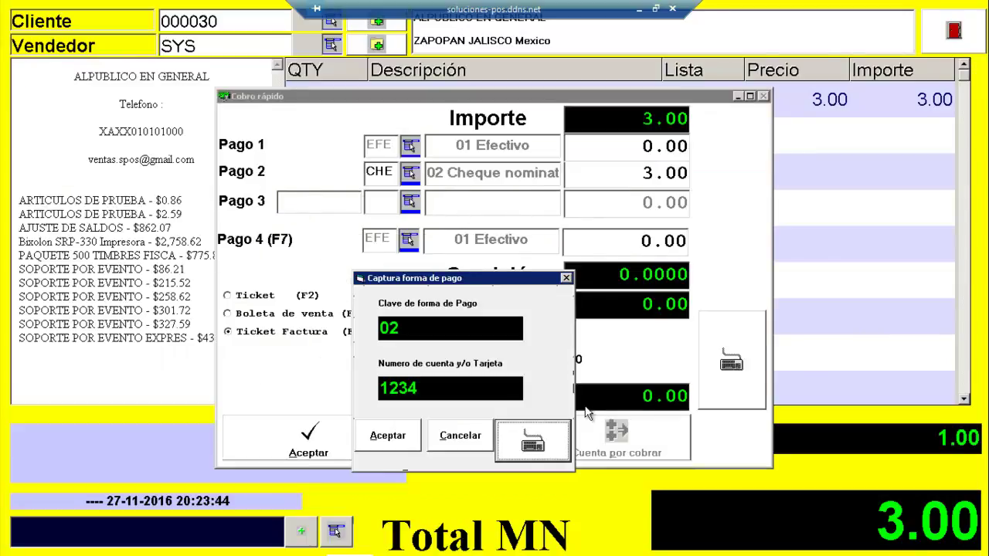
{"action": "left_click", "coordinate": [396, 445]}
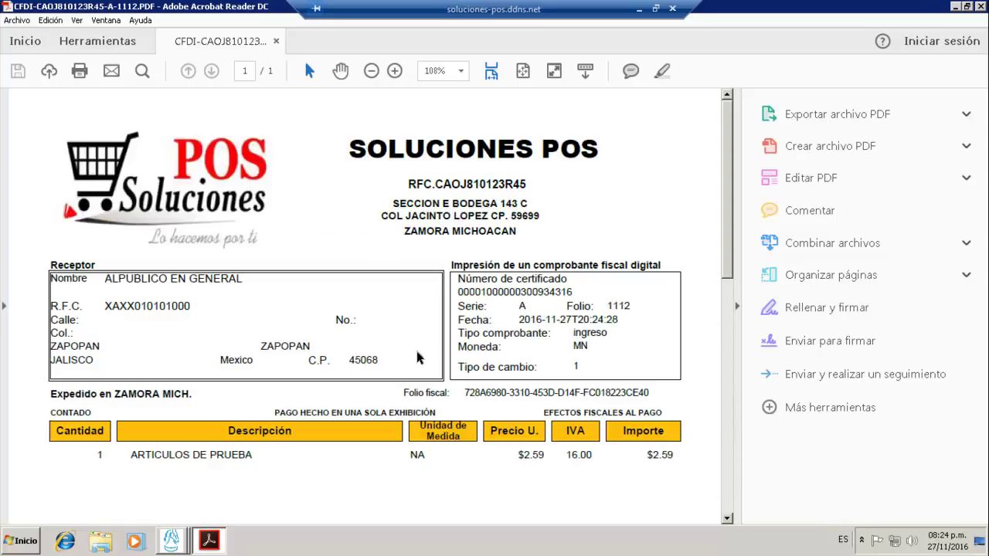
Examine the payment method and account fields on the generated invoice PDF, and close the document.
{"action": "scroll", "coordinate": [417, 356], "scroll_direction": "down", "scroll_amount": 5}
{"action": "scroll", "coordinate": [423, 365], "scroll_direction": "down", "scroll_amount": 1}
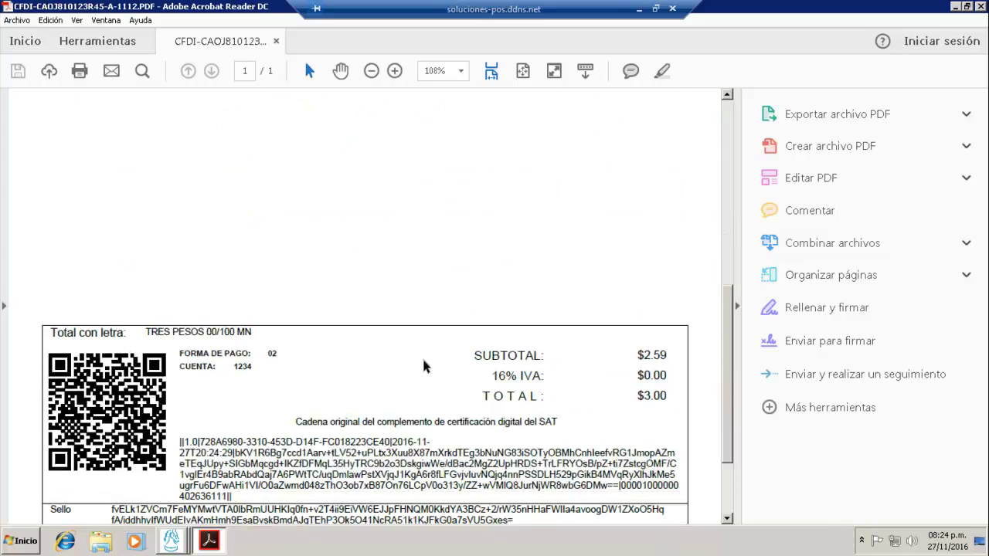
{"action": "scroll", "coordinate": [353, 347], "scroll_direction": "up", "scroll_amount": 1}
{"action": "scroll", "coordinate": [300, 392], "scroll_direction": "down", "scroll_amount": 1}
{"action": "scroll", "coordinate": [300, 391], "scroll_direction": "down", "scroll_amount": 1}
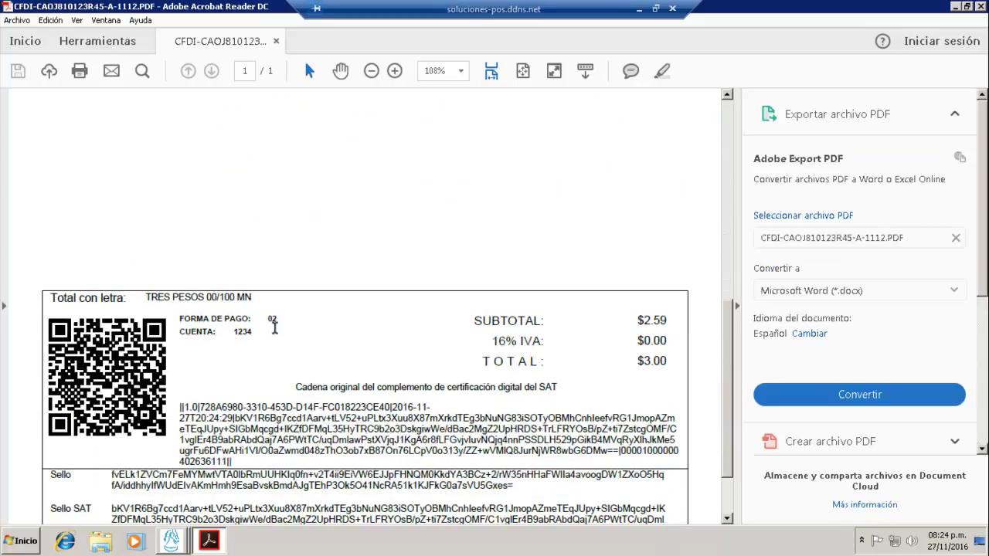
{"action": "left_click_drag", "start_coordinate": [278, 319], "coordinate": [267, 320]}
{"action": "left_click", "coordinate": [978, 6]}
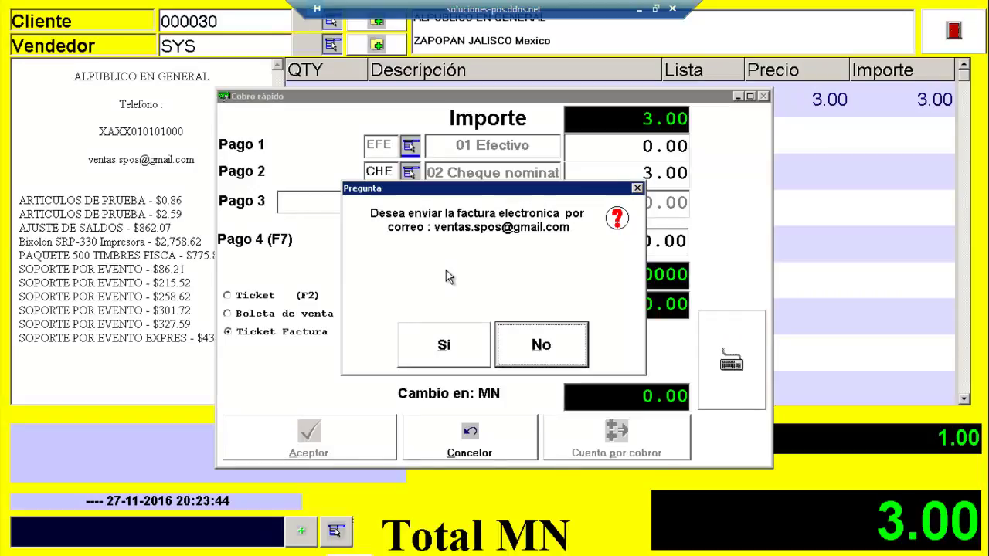
Send the electronic invoice to the customer's e-mail and exit the point of sale.
{"action": "left_click", "coordinate": [457, 338]}
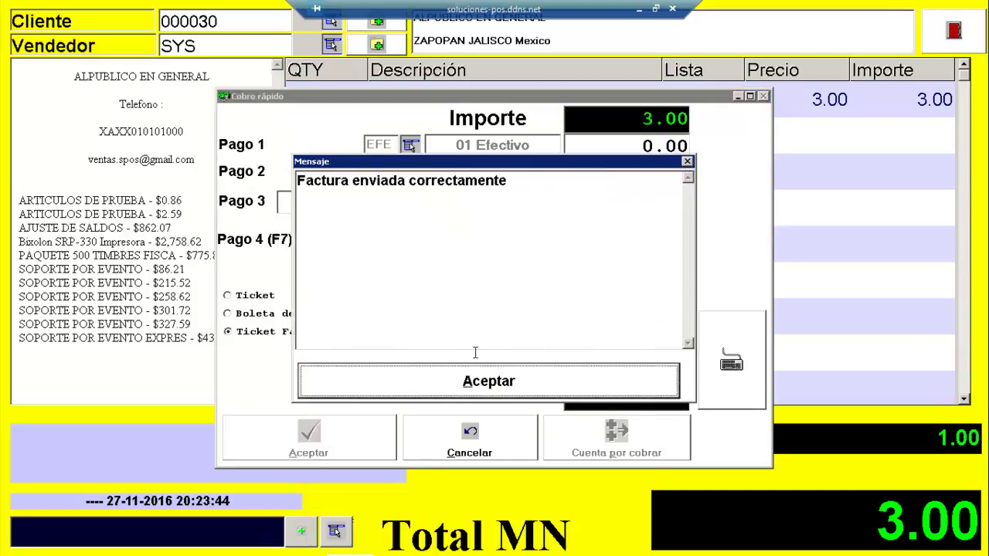
{"action": "left_click", "coordinate": [492, 381]}
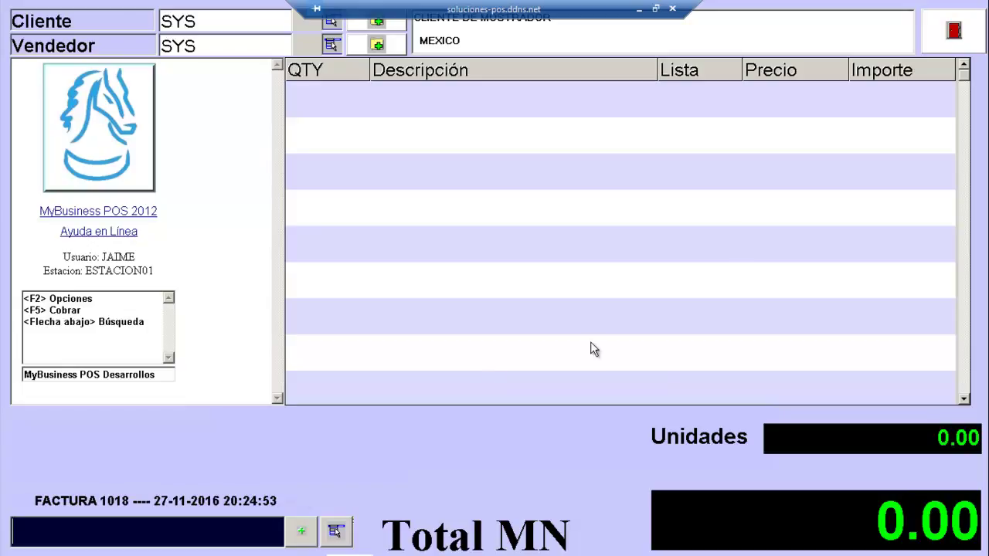
{"action": "left_click", "coordinate": [931, 38]}
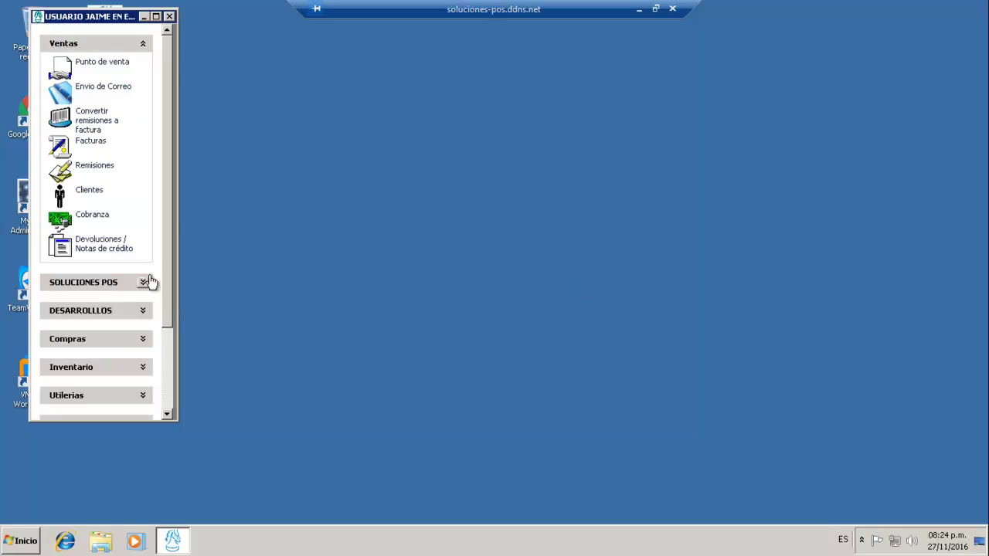
Open the electronic invoice administrator from the Factura Electrónica section.
{"action": "left_click_drag", "start_coordinate": [165, 214], "coordinate": [160, 294]}
{"action": "left_click", "coordinate": [144, 351]}
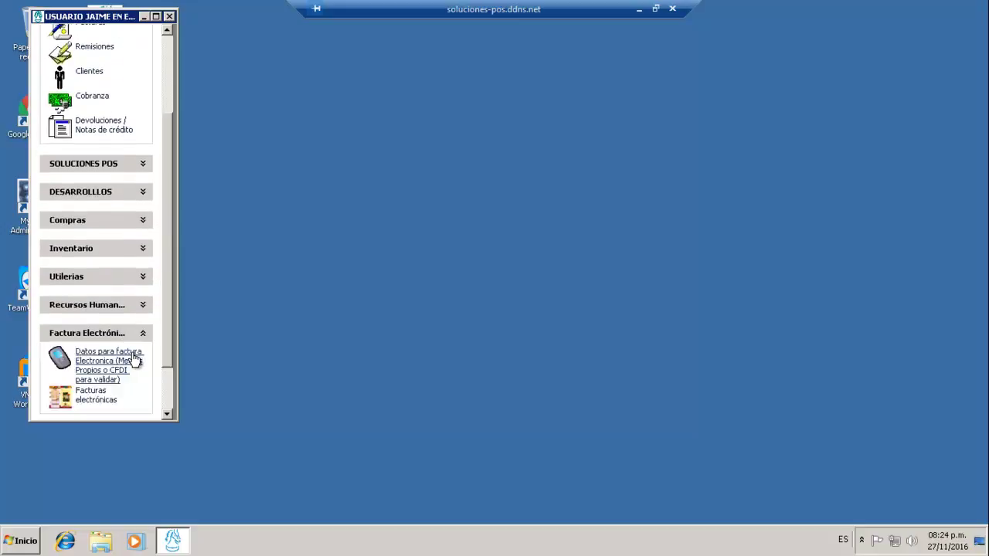
{"action": "left_click", "coordinate": [99, 396]}
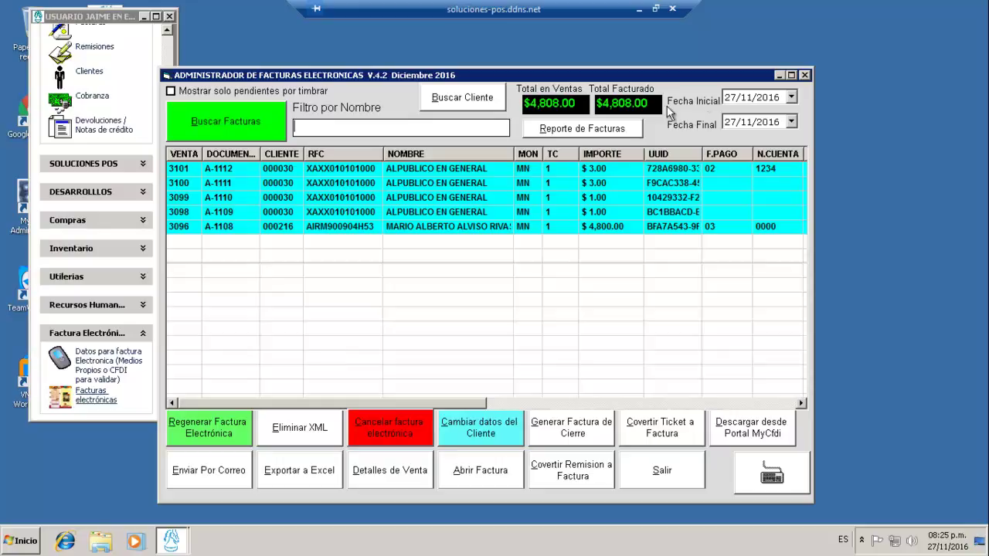
Search for invoices from 01/11/2016 filtered by the name coo, and minimise the remote desktop session.
{"action": "left_click", "coordinate": [791, 97]}
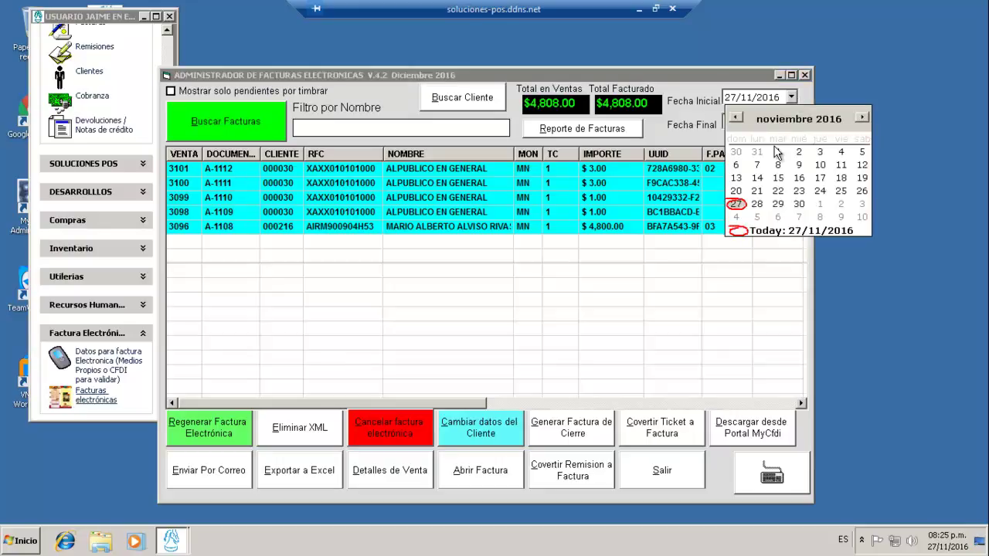
{"action": "left_click", "coordinate": [778, 151]}
{"action": "type", "text": "coo"}
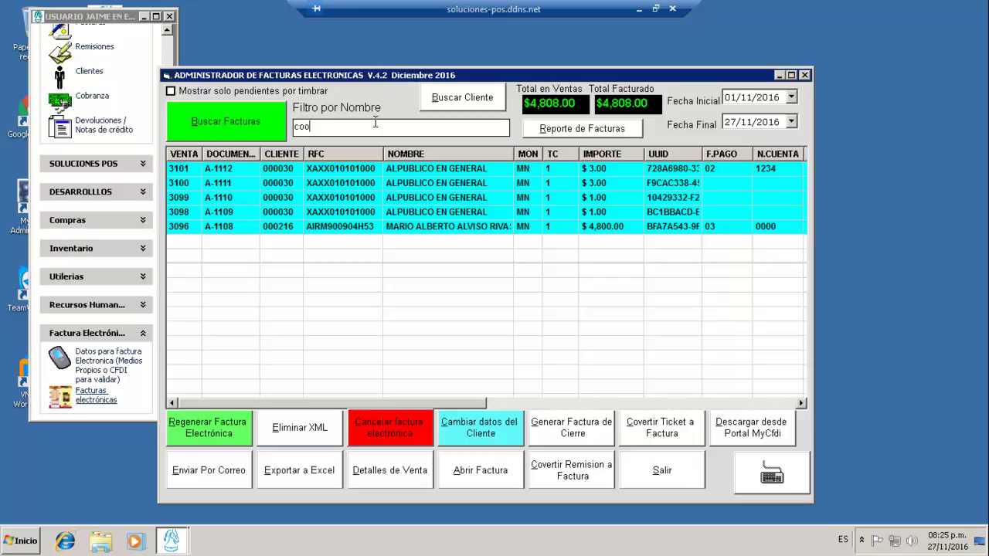
{"action": "left_click", "coordinate": [227, 104]}
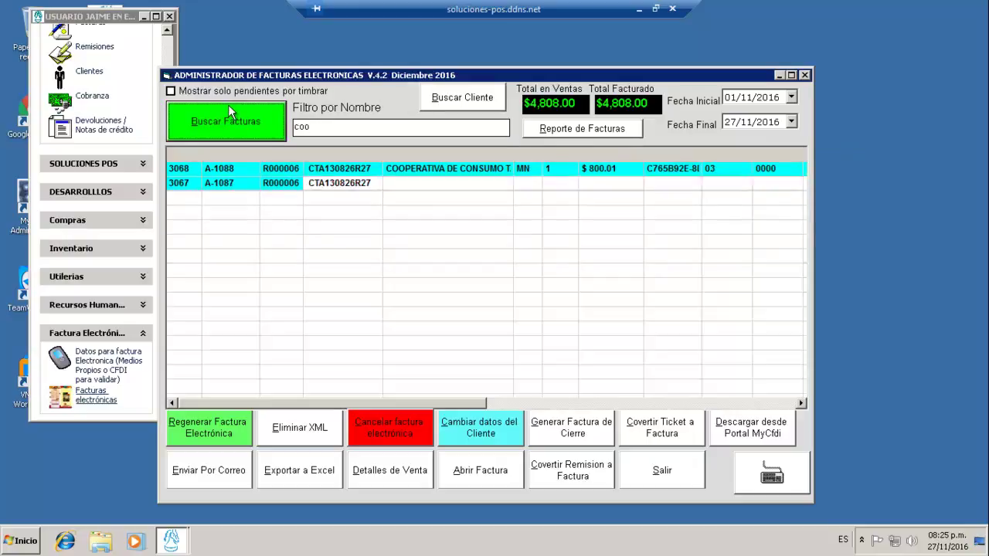
{"action": "left_click", "coordinate": [380, 184]}
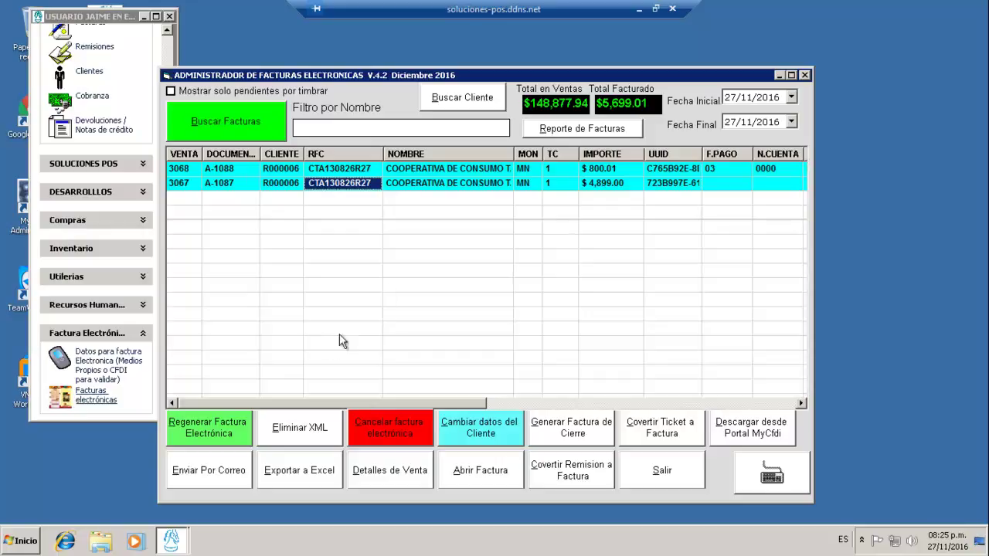
{"action": "left_click", "coordinate": [638, 9]}
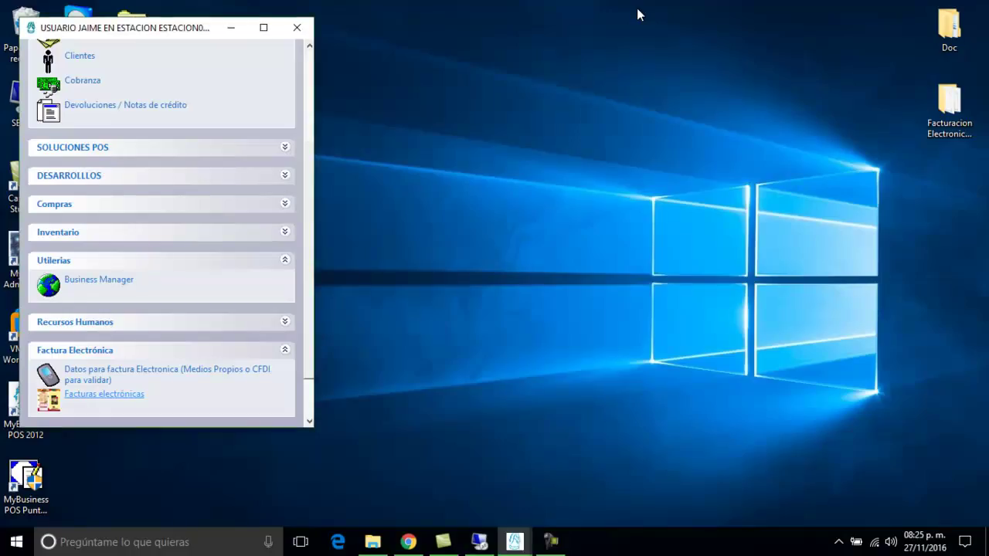